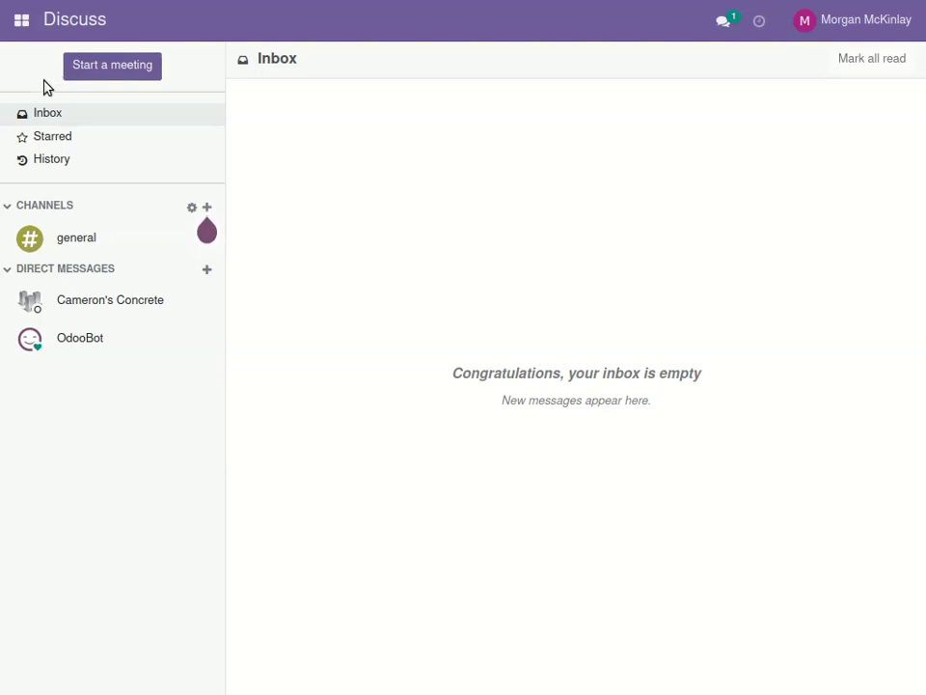
Step: Open the vendor bills list in Accounting and create a new bill
click(21, 21)
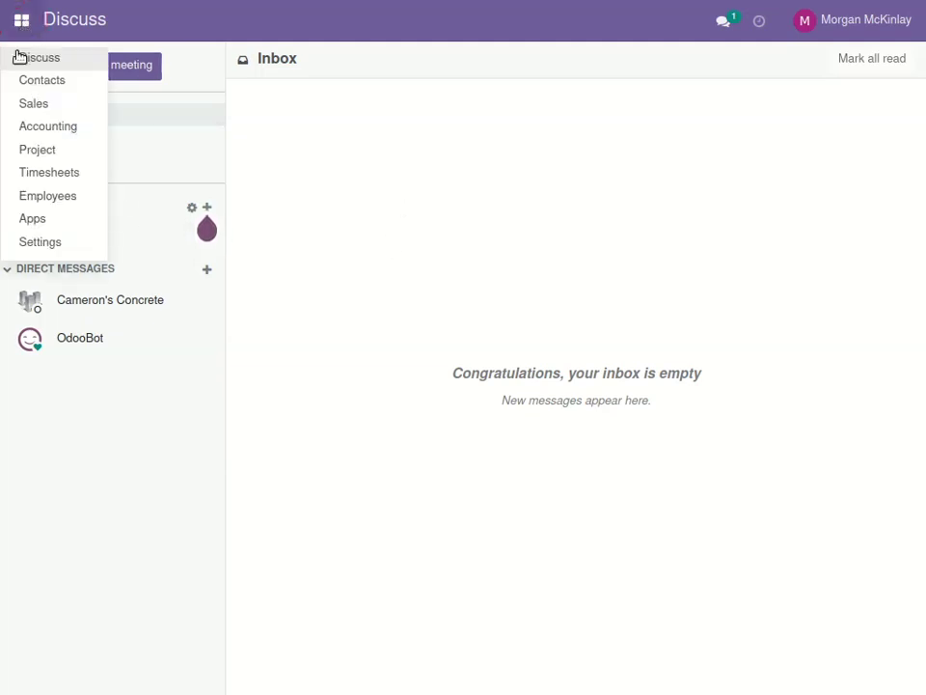
click(25, 126)
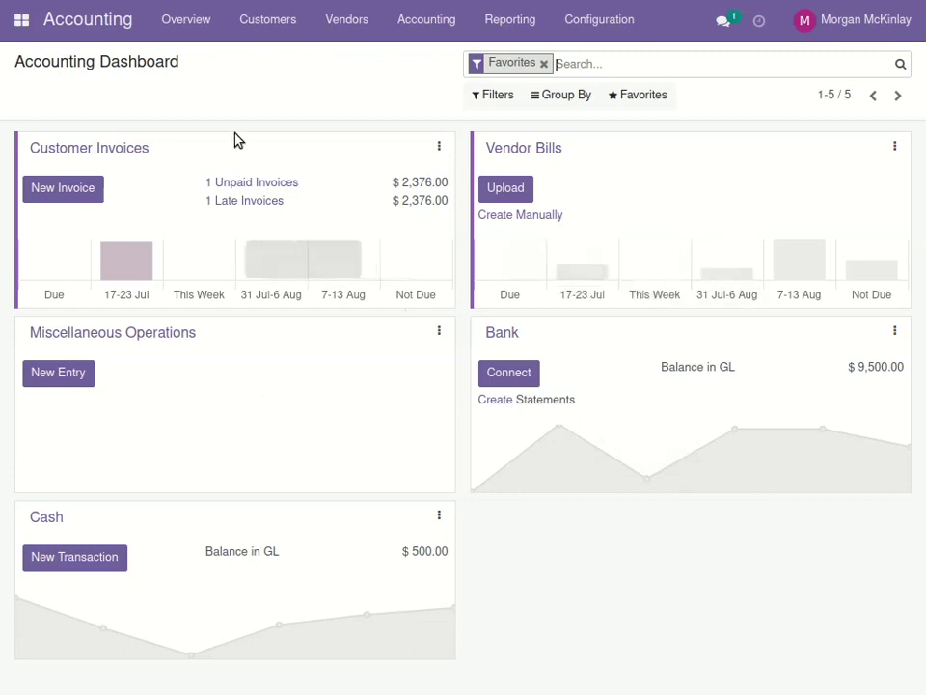
click(359, 23)
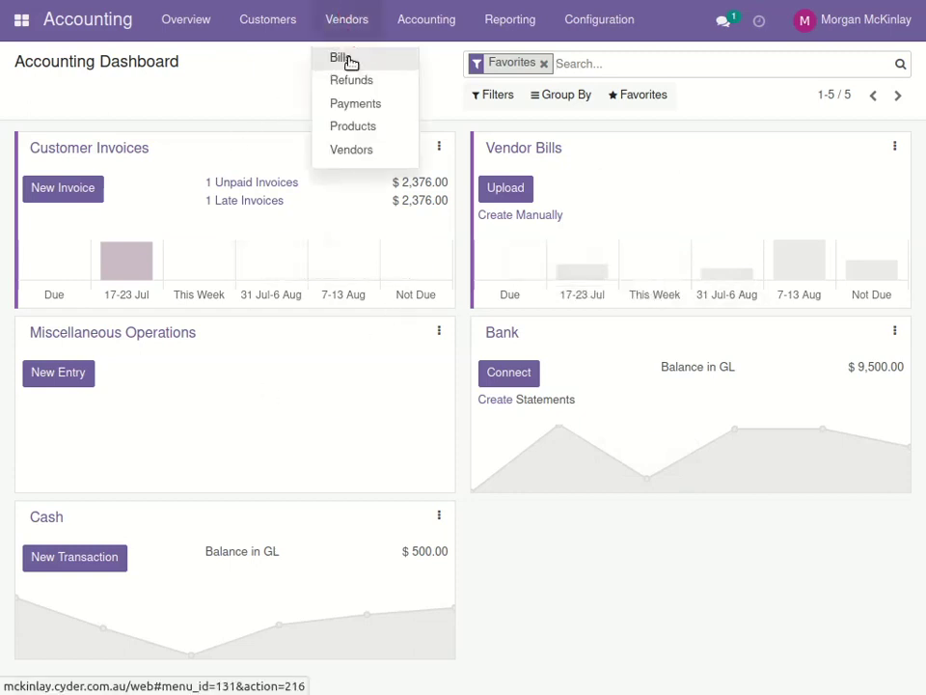
click(343, 58)
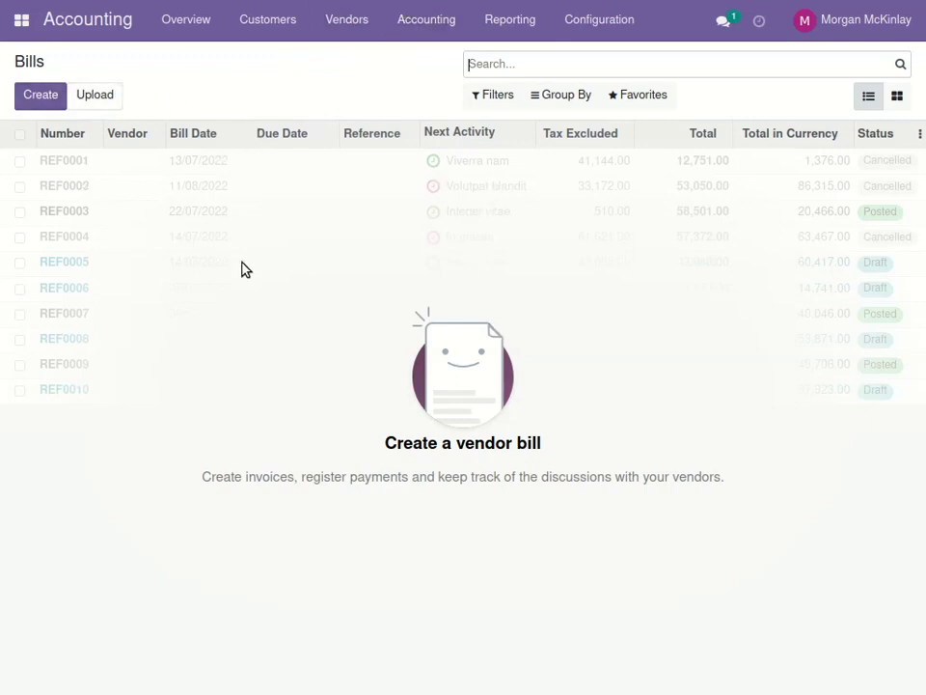
click(38, 99)
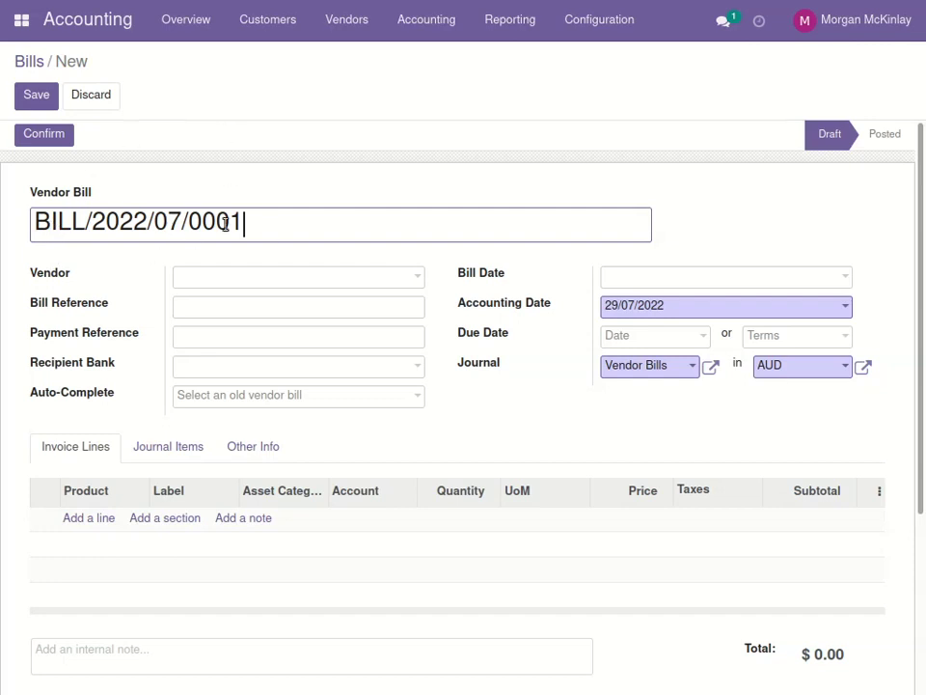
Step: Create a new company partner named Phone Company as the bill's vendor and save it
click(236, 284)
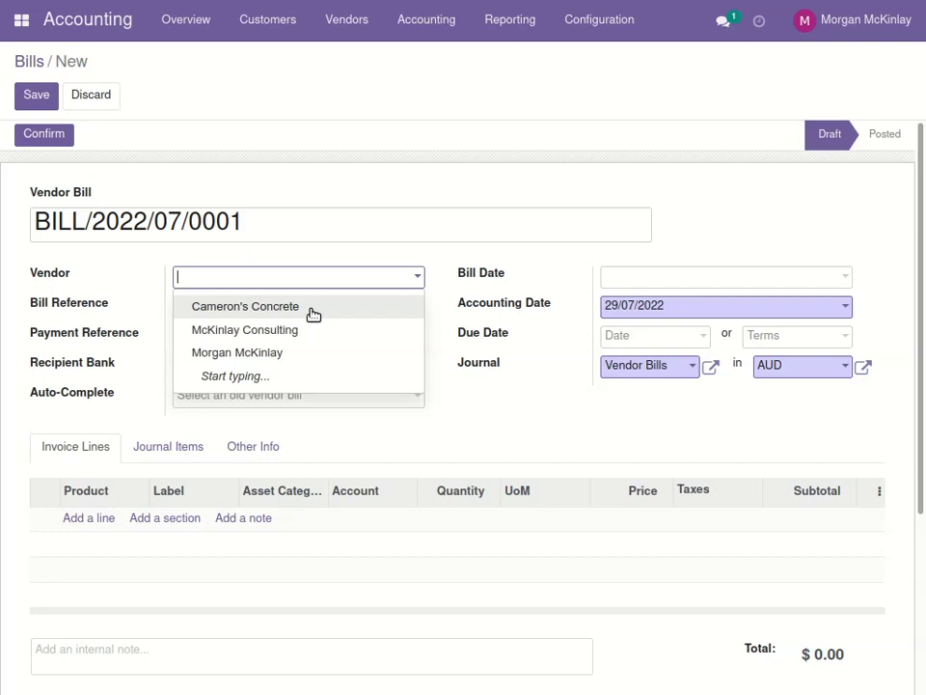
click(275, 276)
click(266, 276)
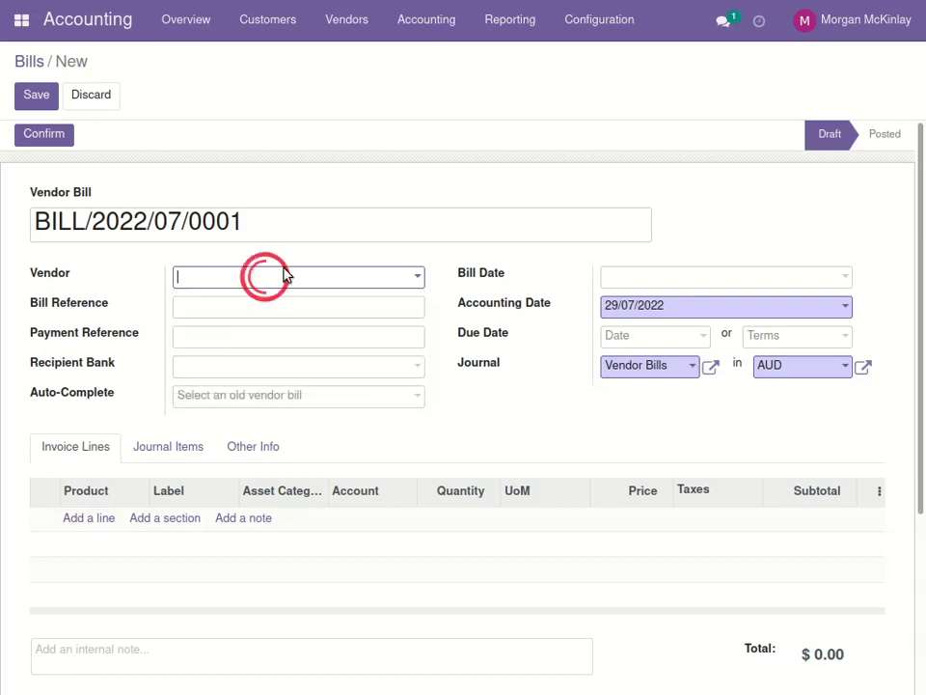
text(Phone Company)
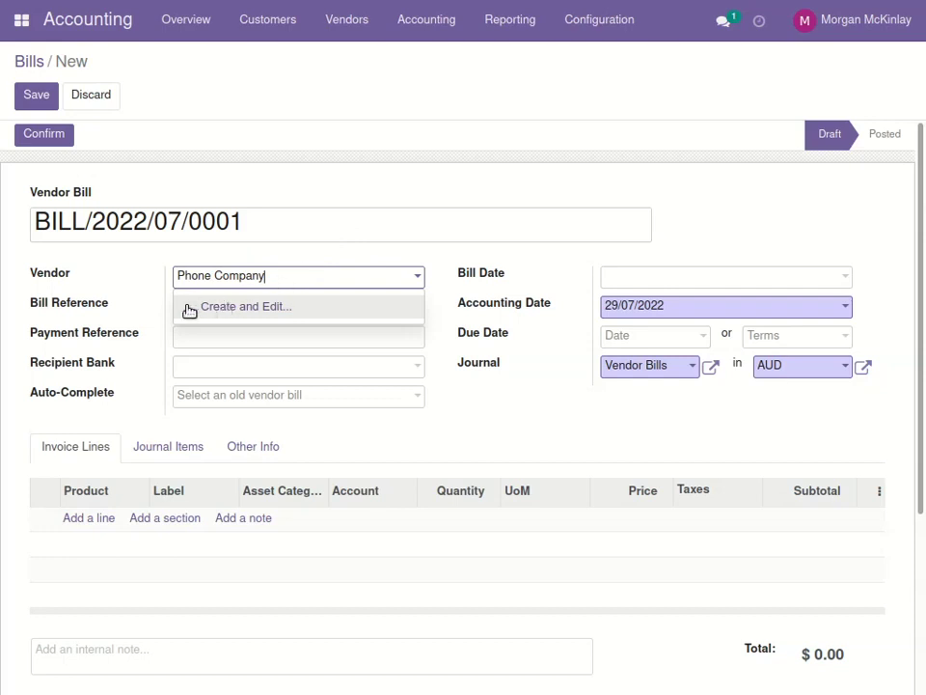
click(254, 311)
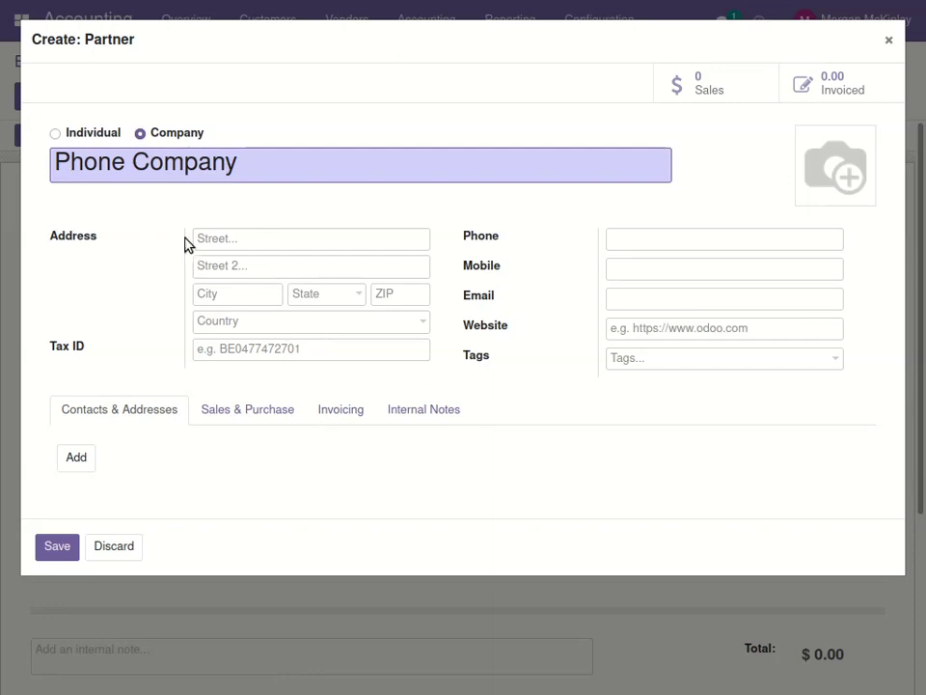
click(58, 547)
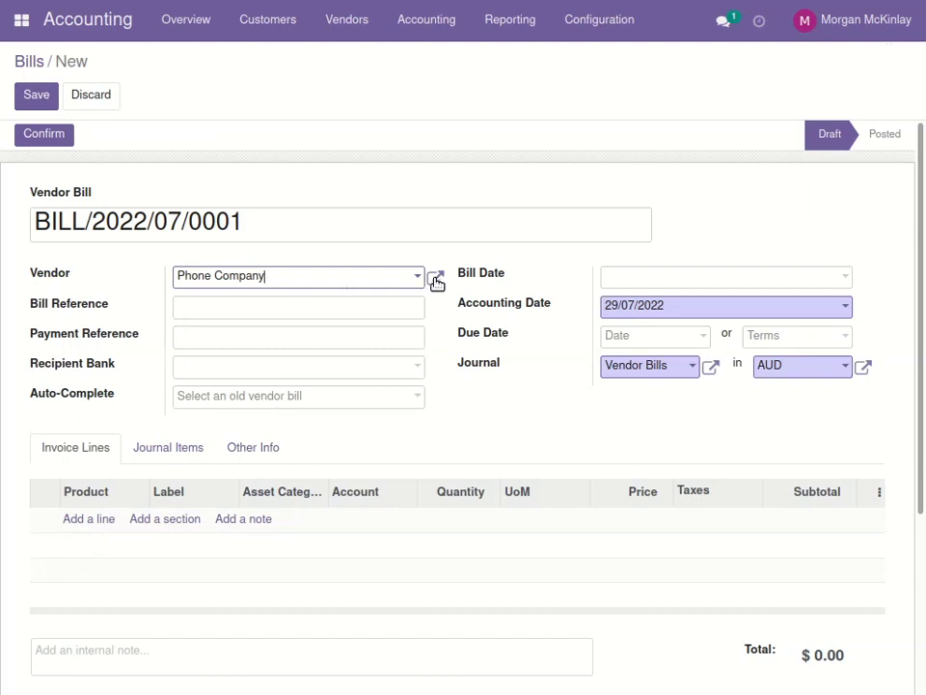
click(21, 21)
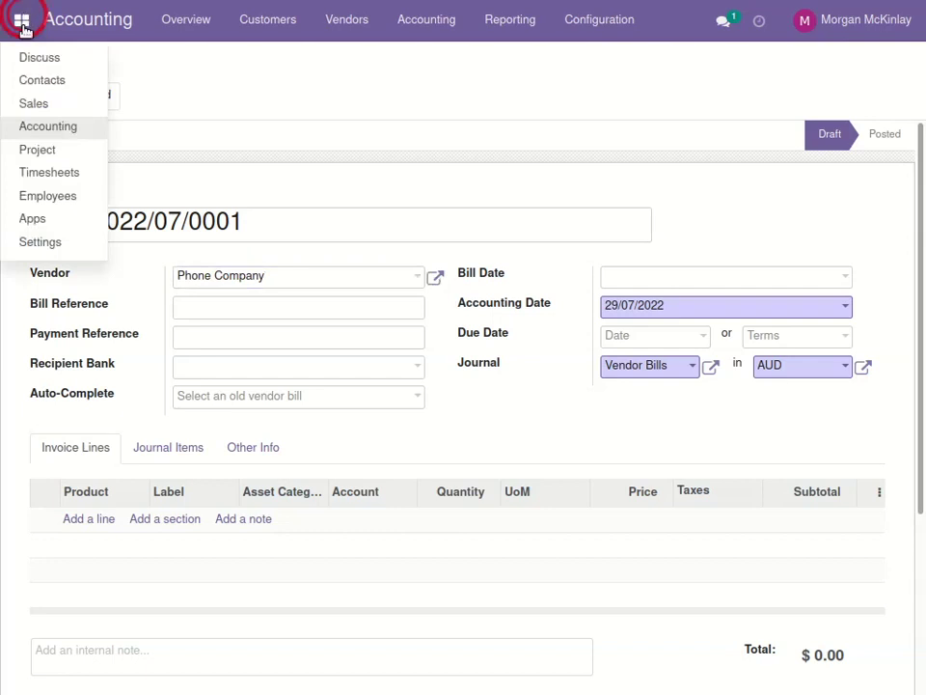
click(324, 106)
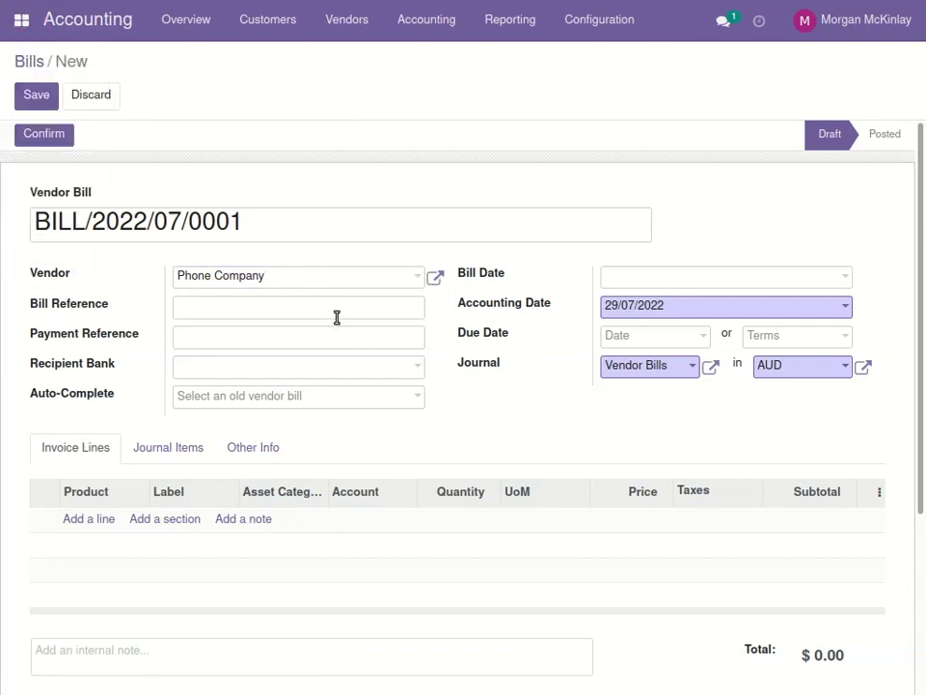
Step: Set the bill reference to INV768
click(234, 316)
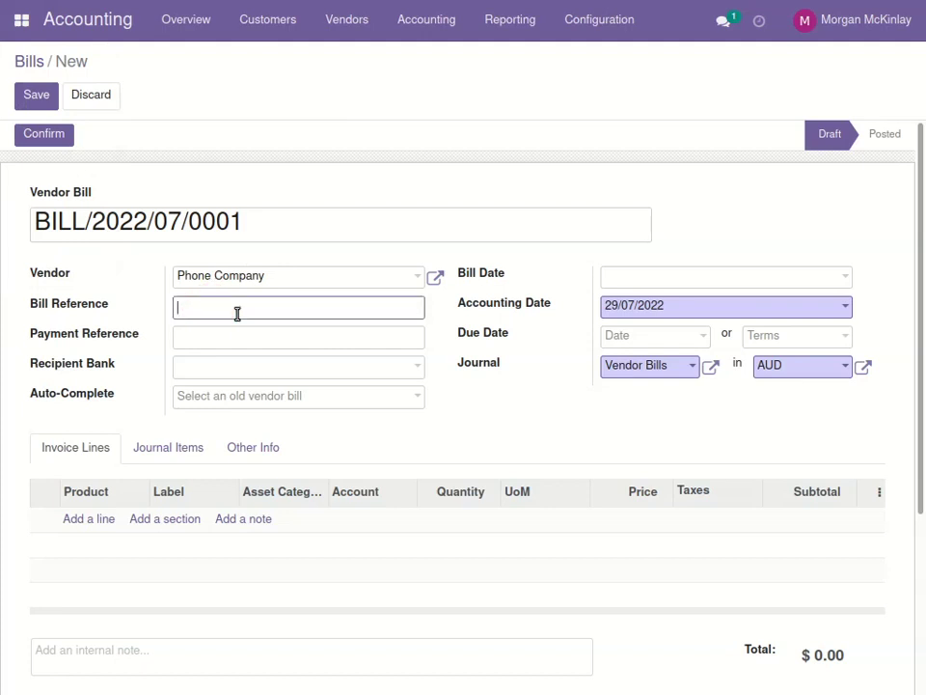
text(INV)
text(768)
click(351, 400)
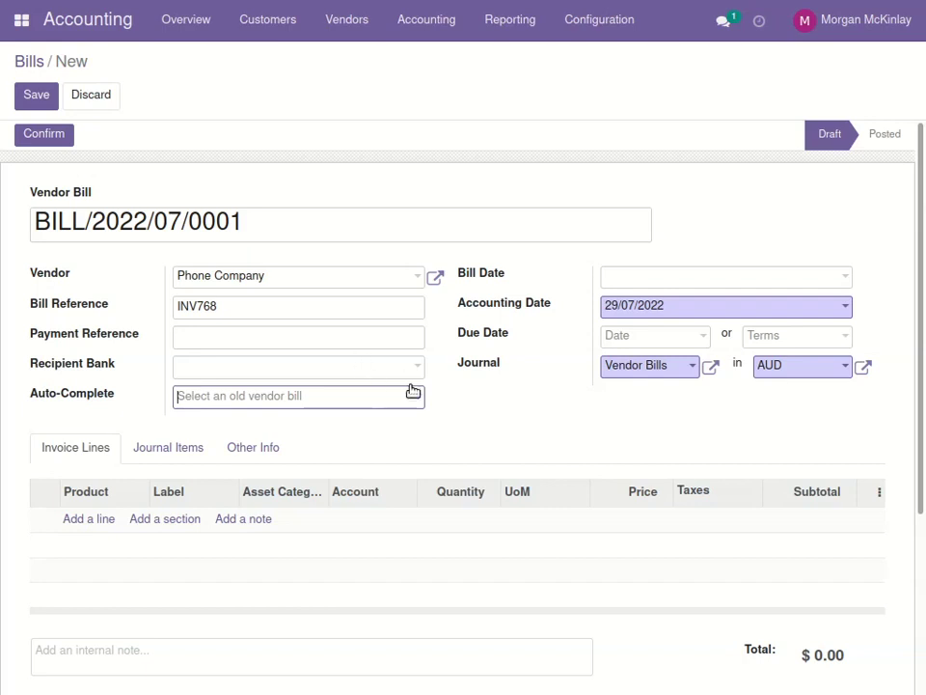
Step: Set the bill date to 29/07/2022 and keep the same day as the due date
click(679, 282)
click(793, 504)
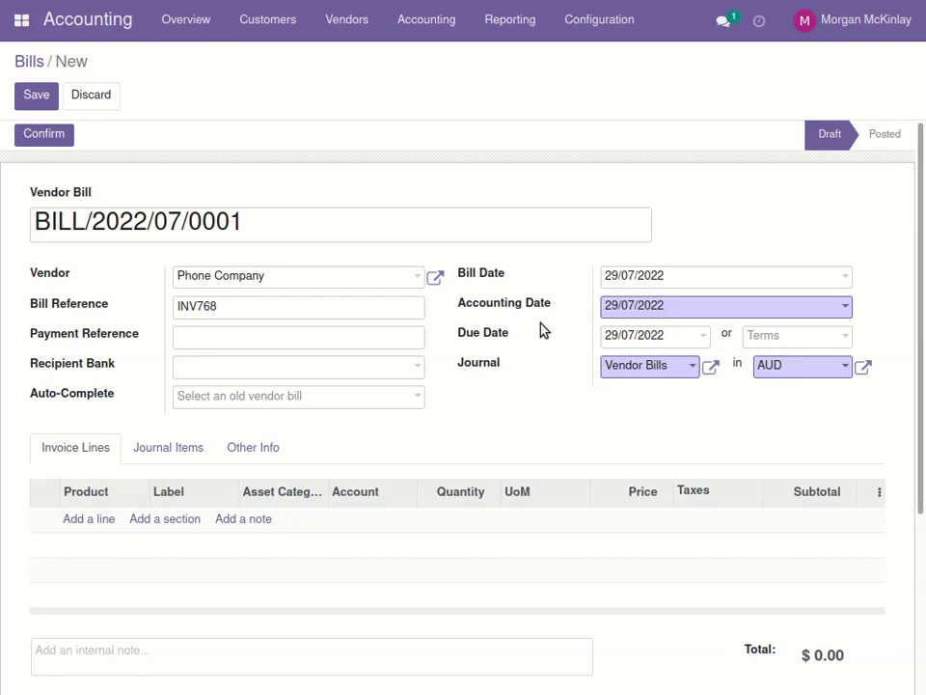
click(676, 337)
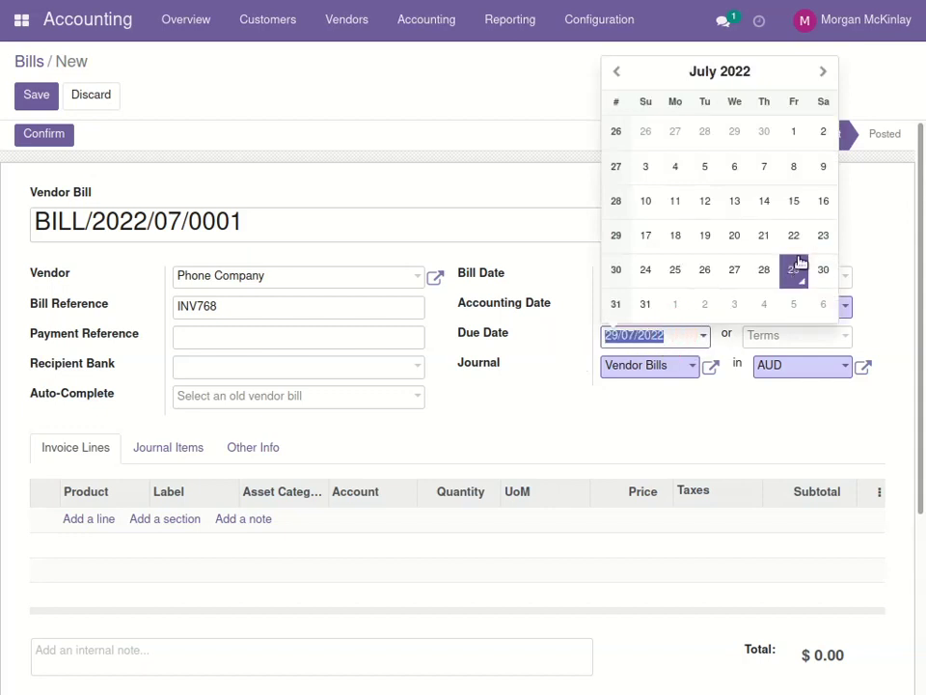
click(555, 355)
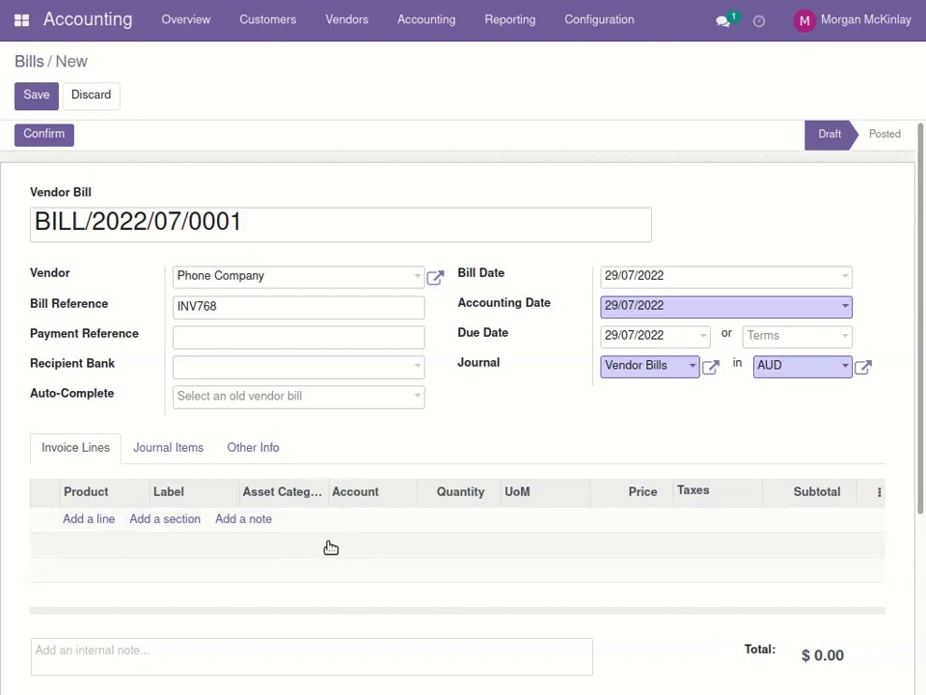
Step: Add an invoice line without a product and label it "Phone + Internet INV768"
click(83, 526)
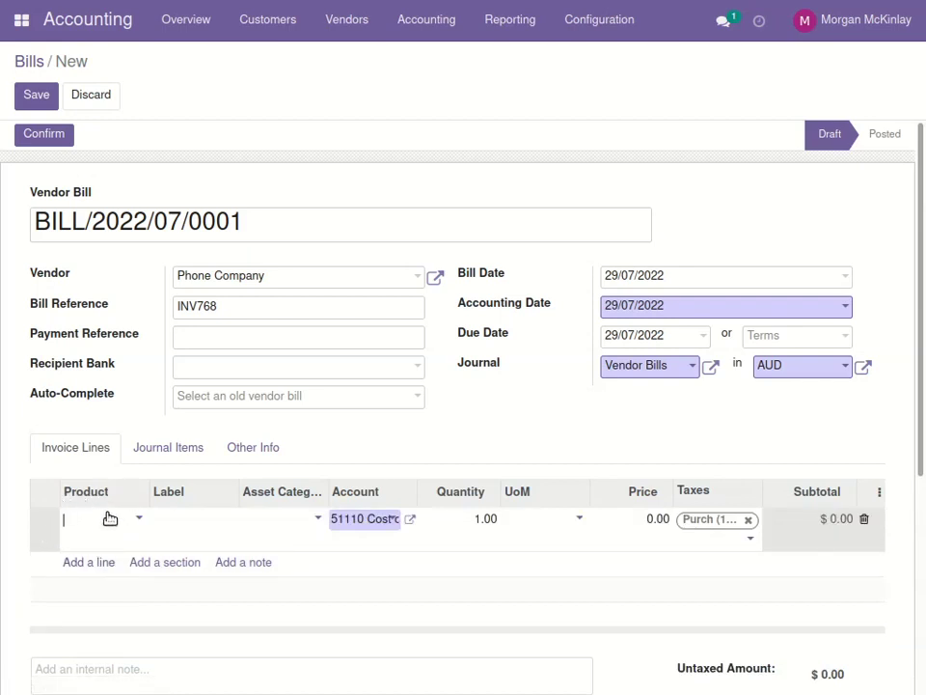
click(97, 521)
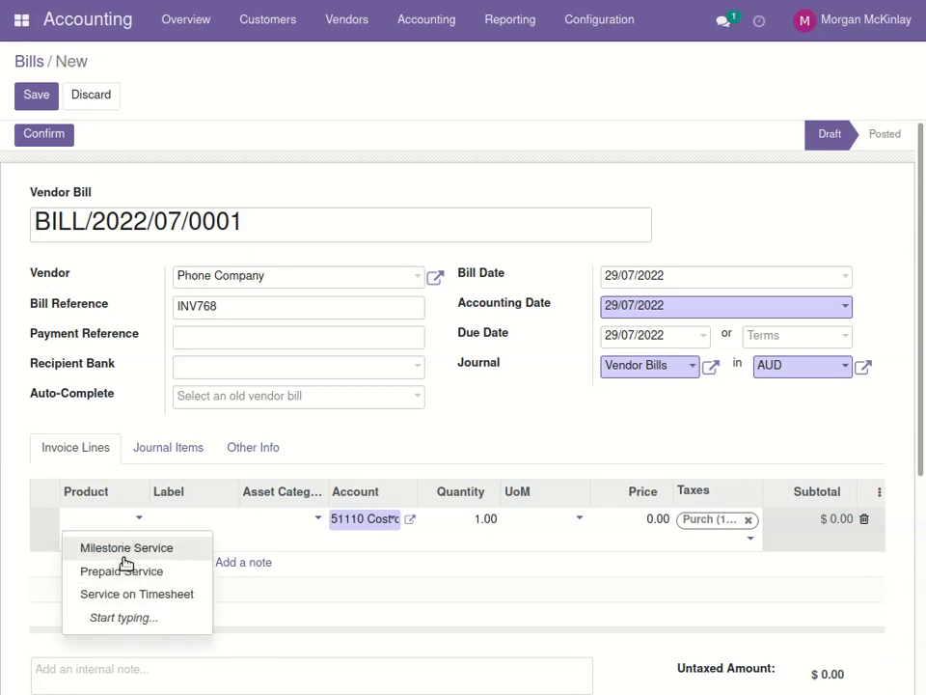
click(376, 441)
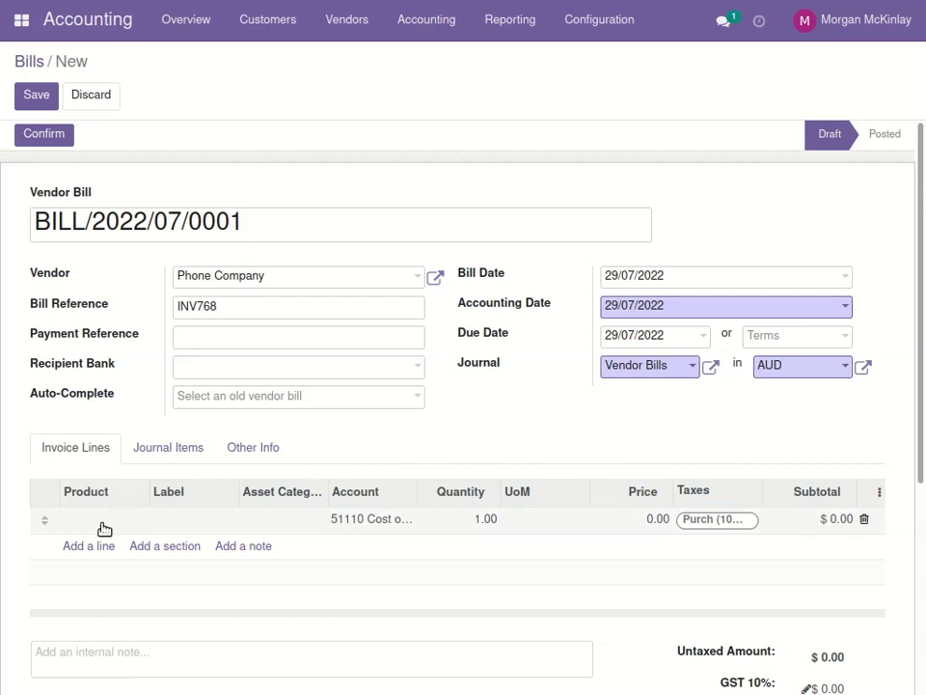
click(196, 520)
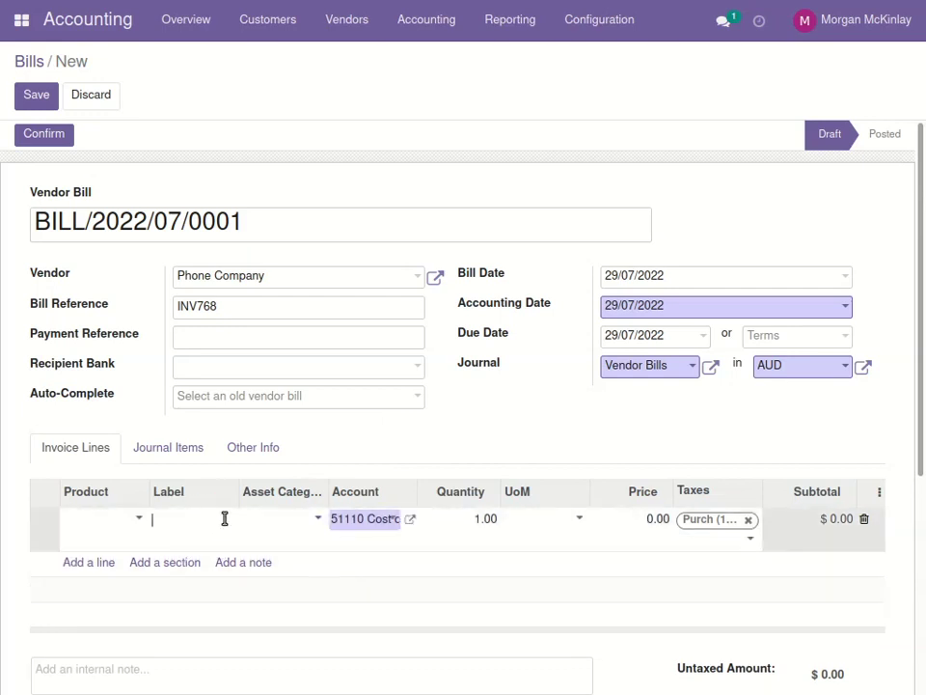
text(Phone + Internet)
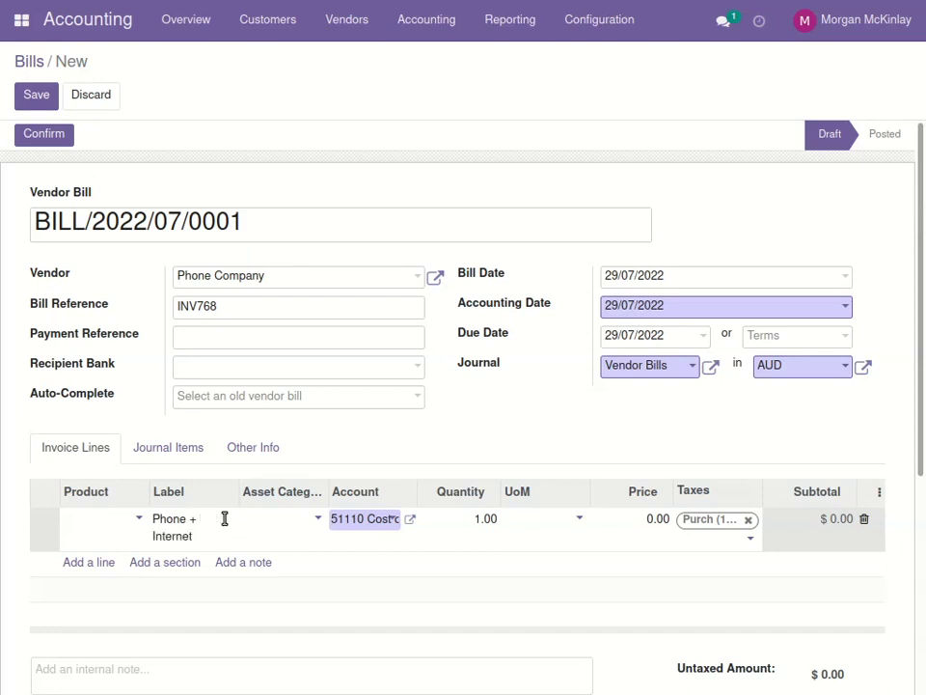
text( IV+NV)
key(BackSpace)
key(BackSpace)
key(BackSpace)
key(BackSpace)
text(NV768)
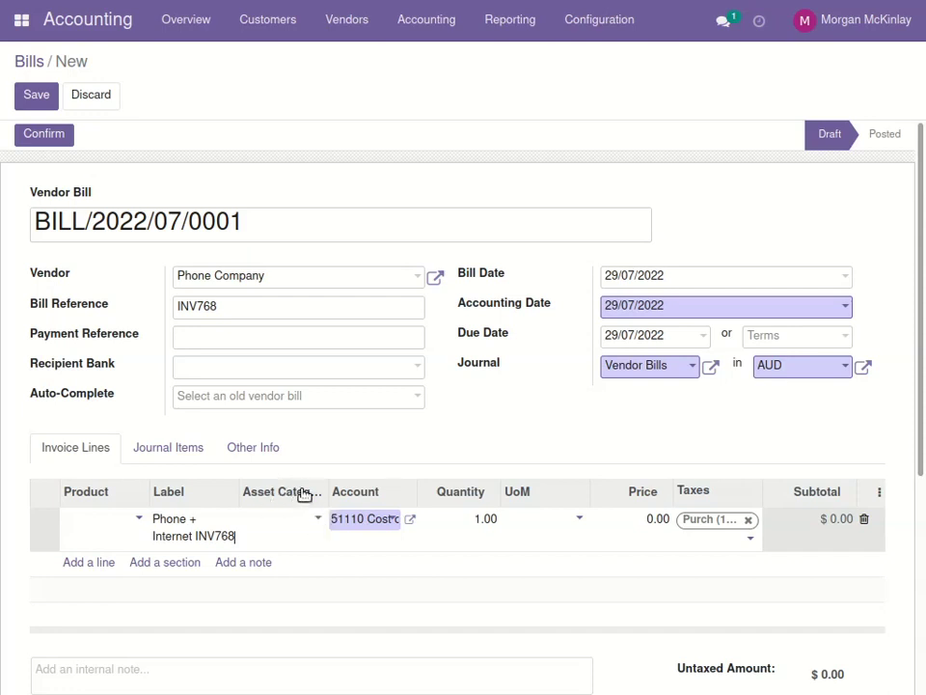
Step: Set the invoice line's account to 62800 Telephone
click(364, 523)
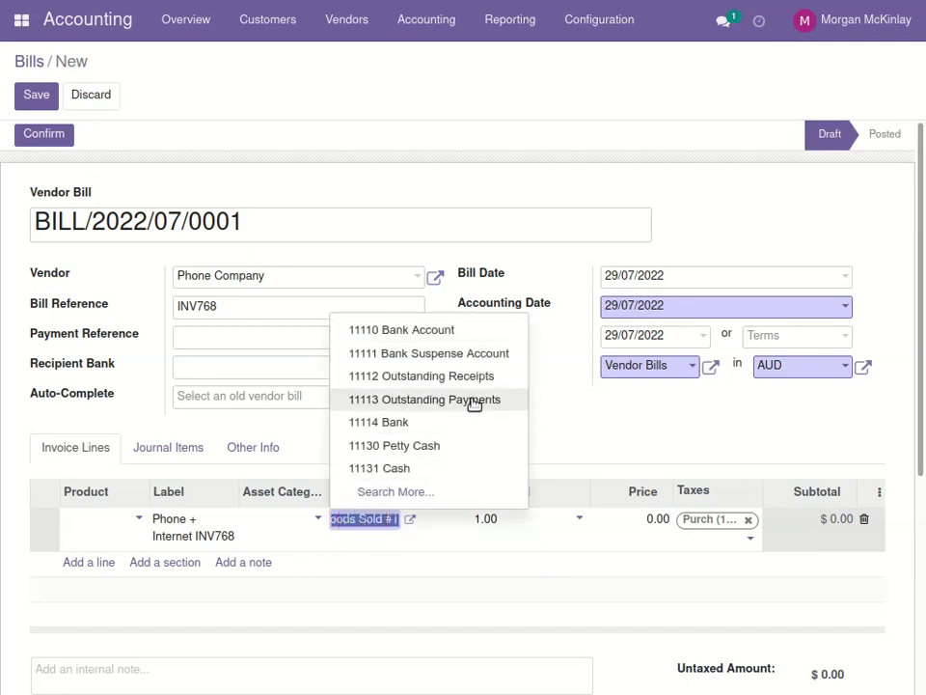
text(Office)
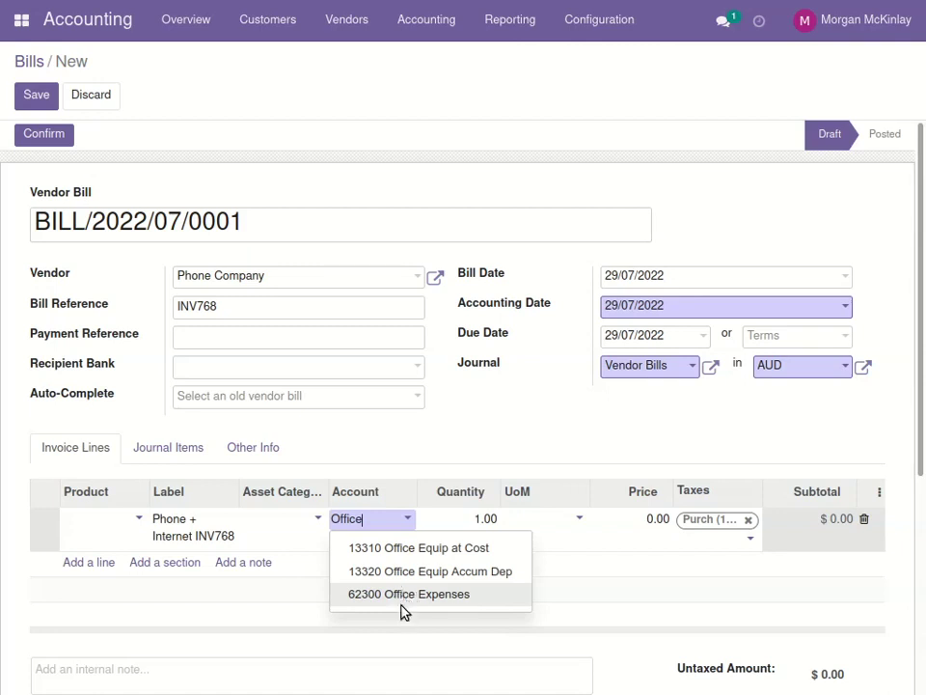
double_click(376, 519)
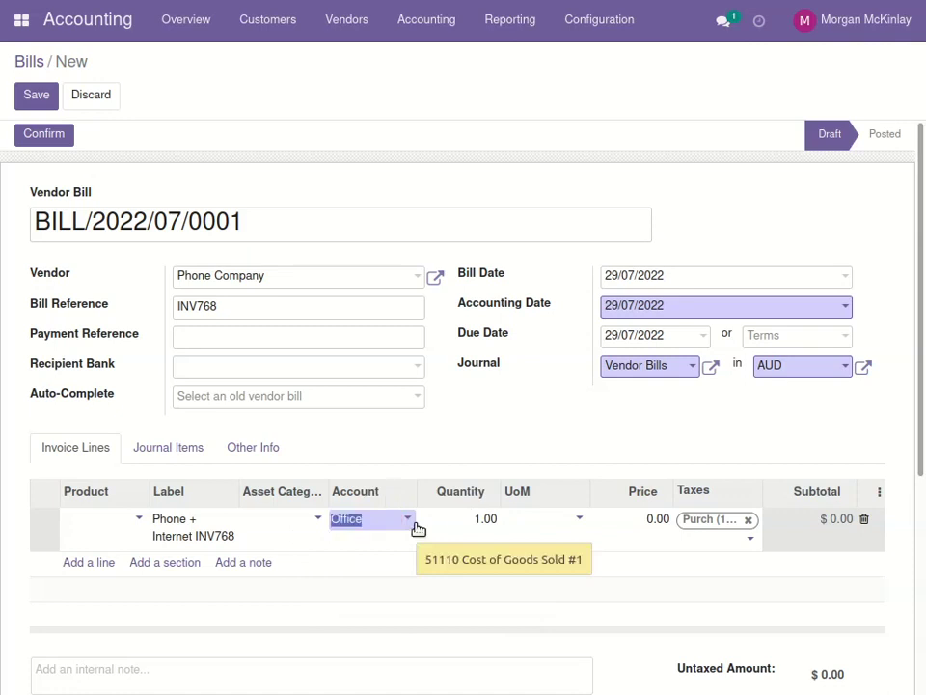
text(phone)
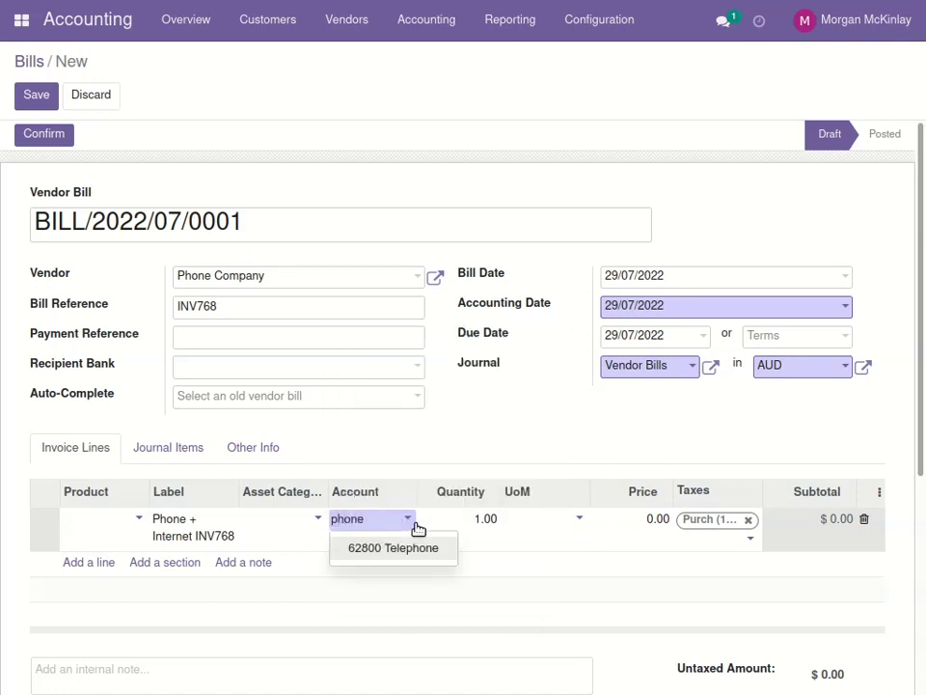
click(403, 551)
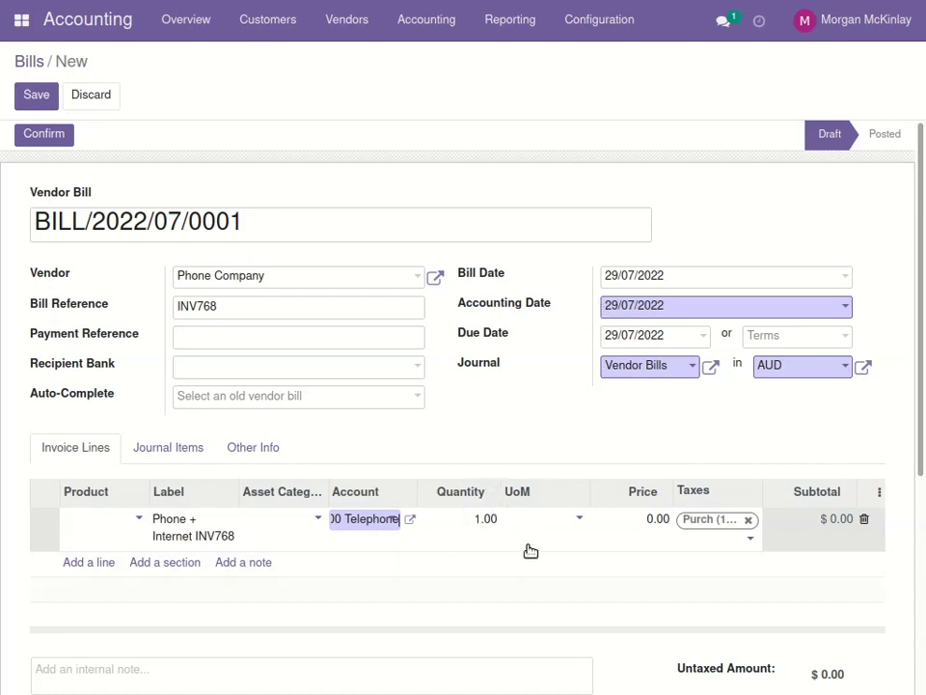
Step: Set the invoice line's price to 90 and examine the bill's GST and total amounts
click(635, 519)
text(90)
click(605, 448)
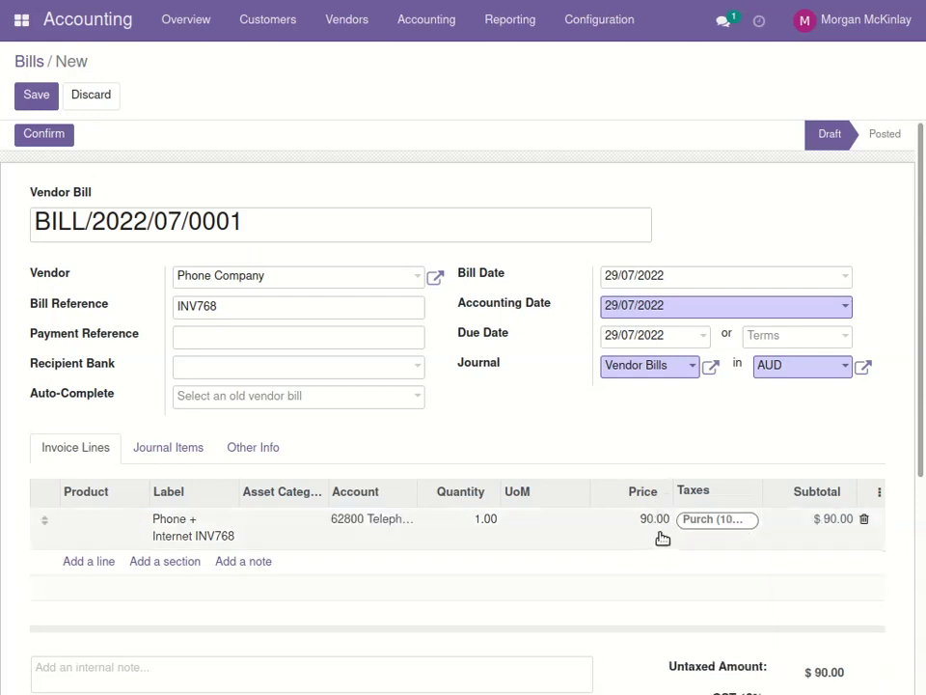
drag(920, 397, 918, 501)
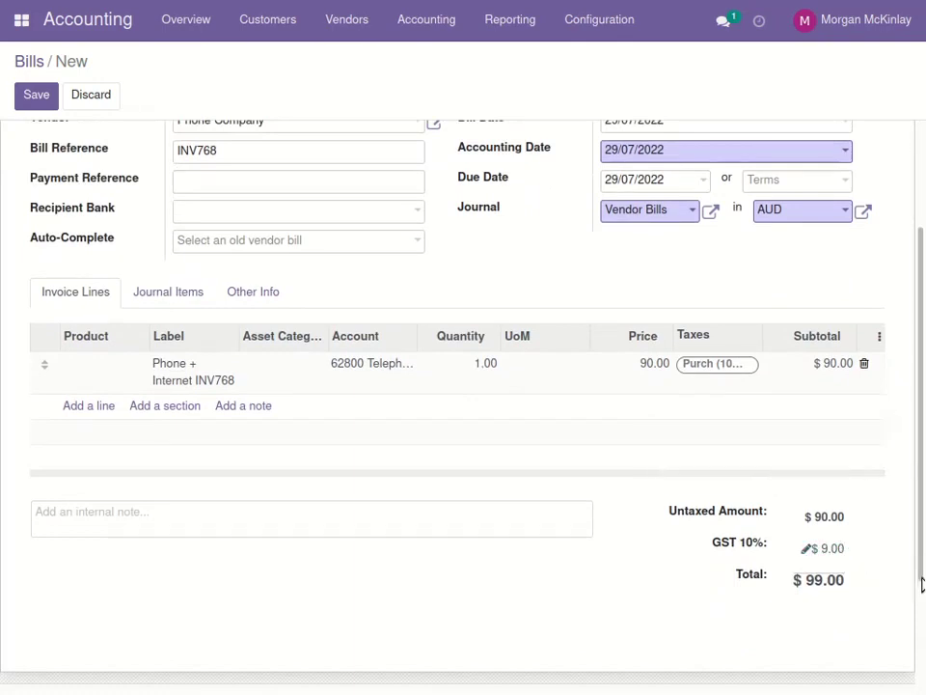
scroll(914, 577, up, 1)
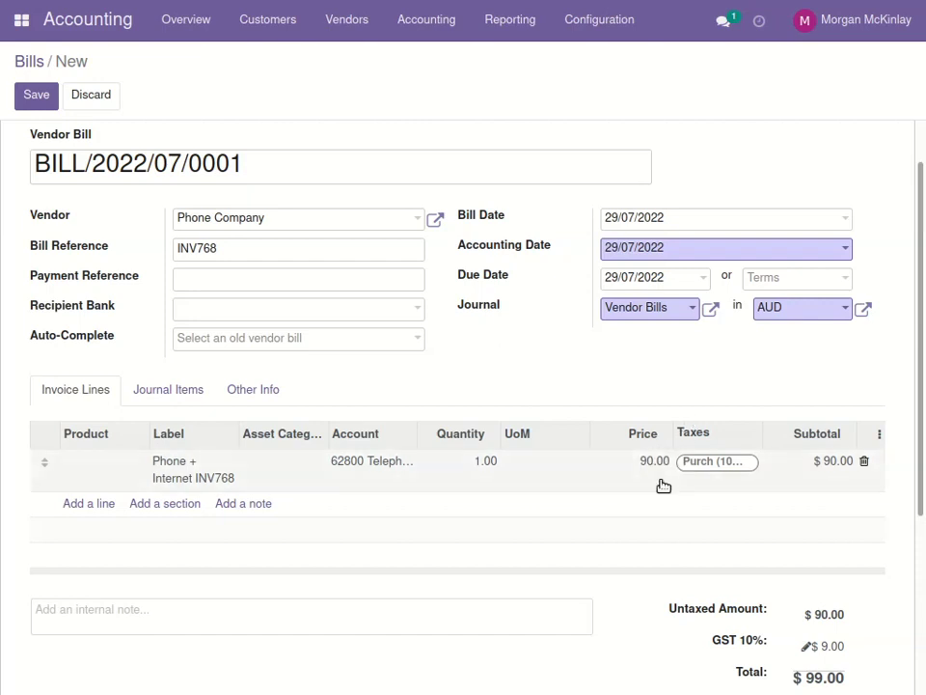
Step: Set the invoice line's price to 99 and replace its tax with GST Inc Purch (10%) (Services)
click(649, 462)
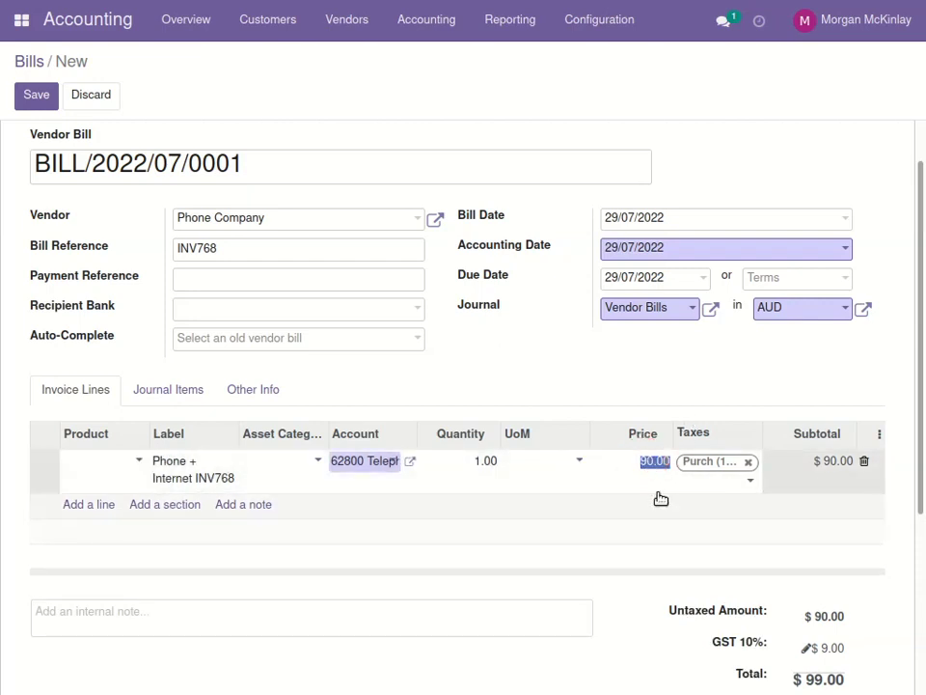
text(99)
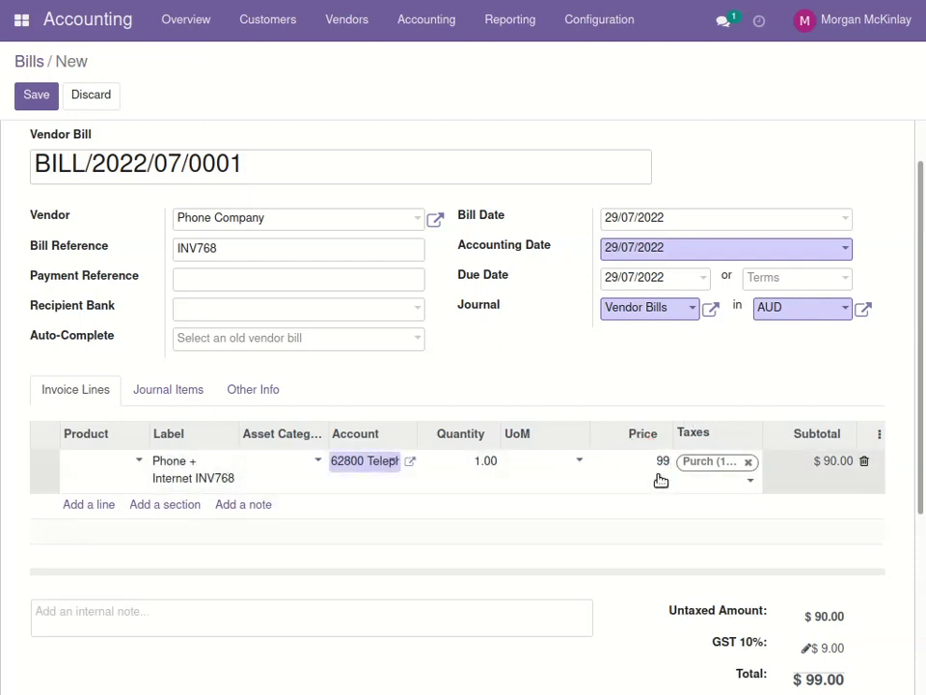
click(755, 463)
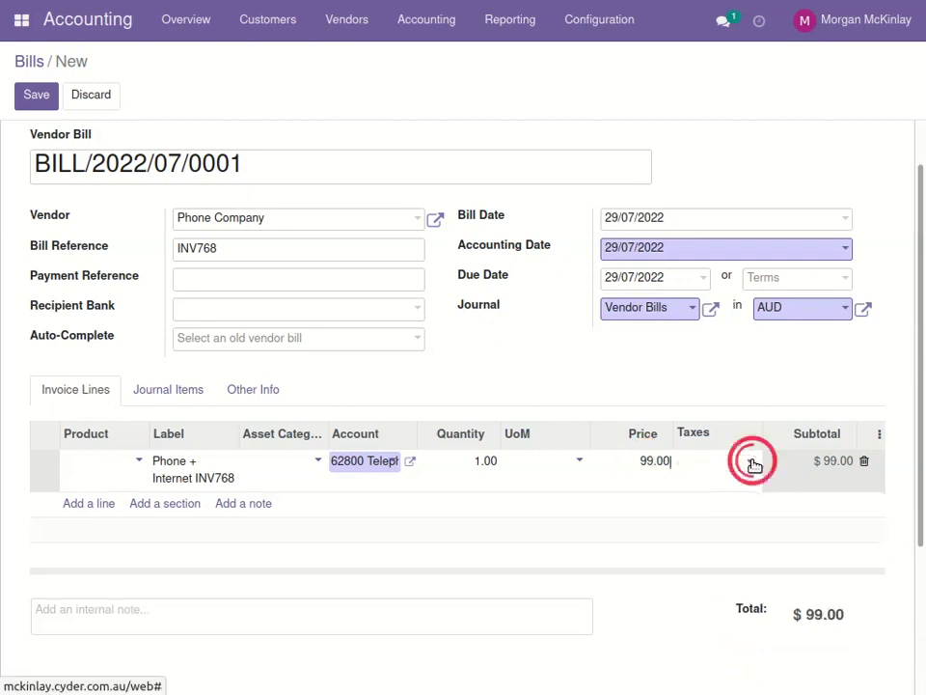
click(716, 470)
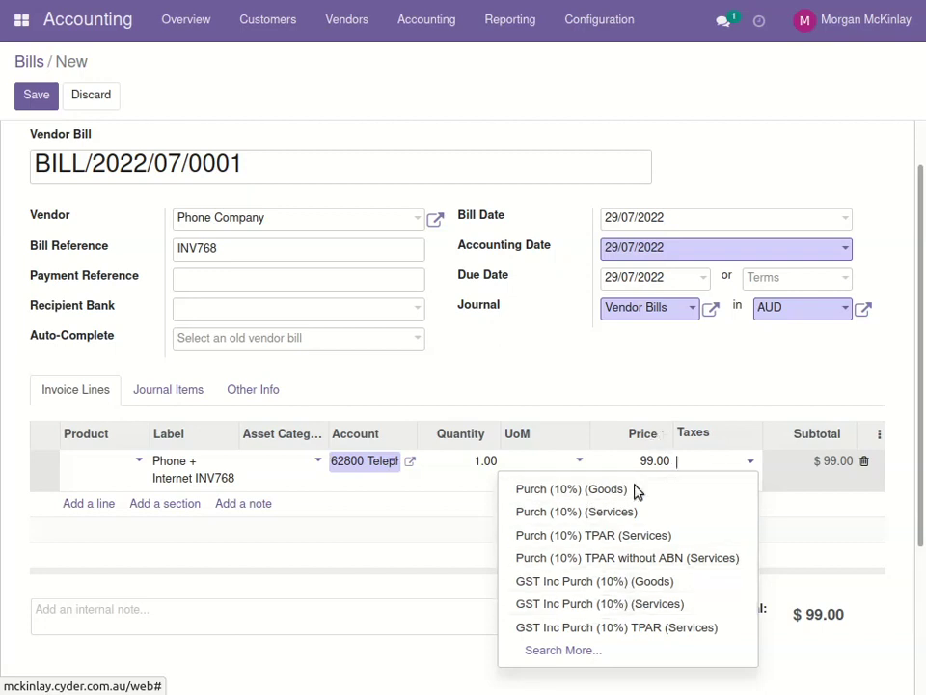
click(558, 605)
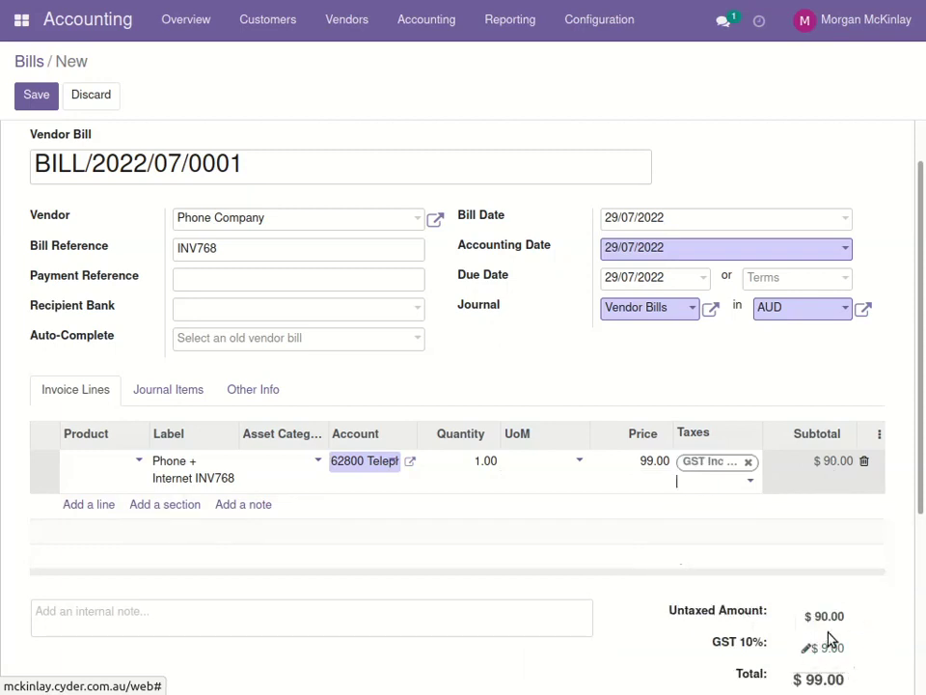
Step: Set the invoice line's price to 90, replace its tax with Purch (10%) (Goods), and examine the bill's totals
click(641, 463)
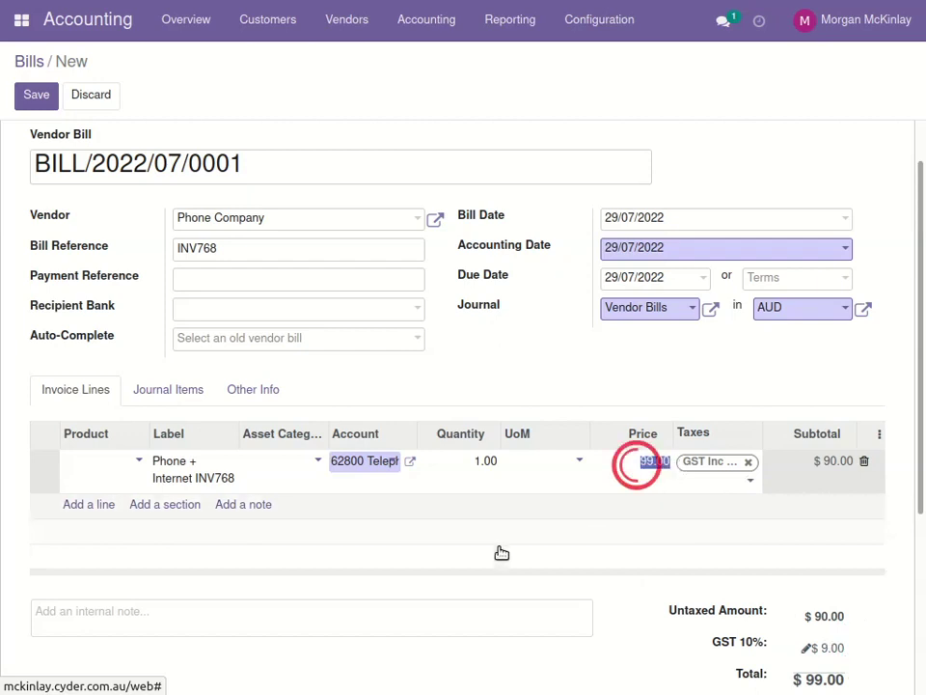
text(90)
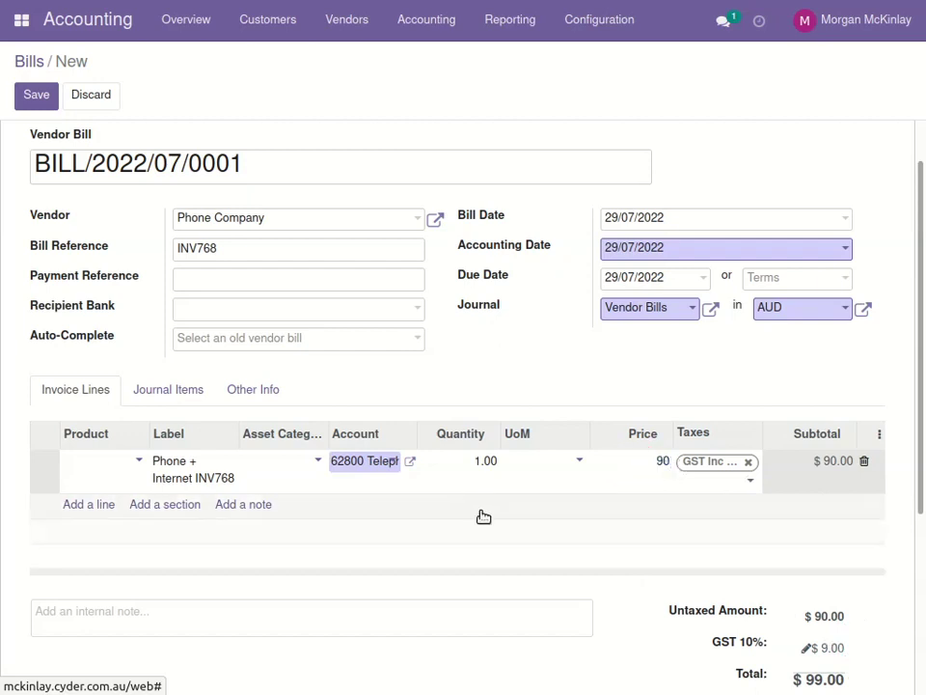
click(750, 466)
click(750, 466)
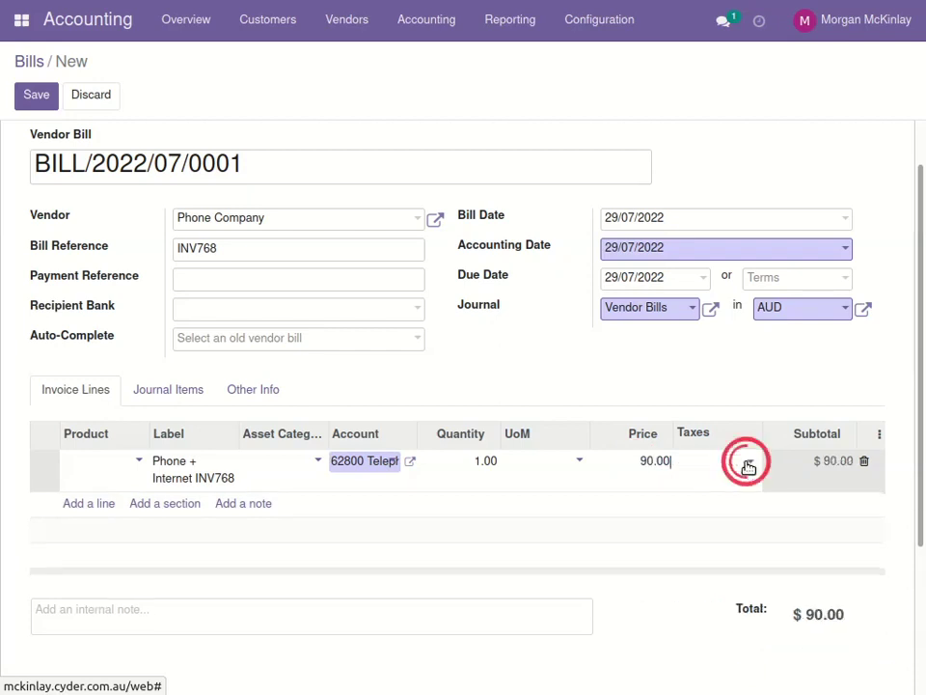
click(713, 461)
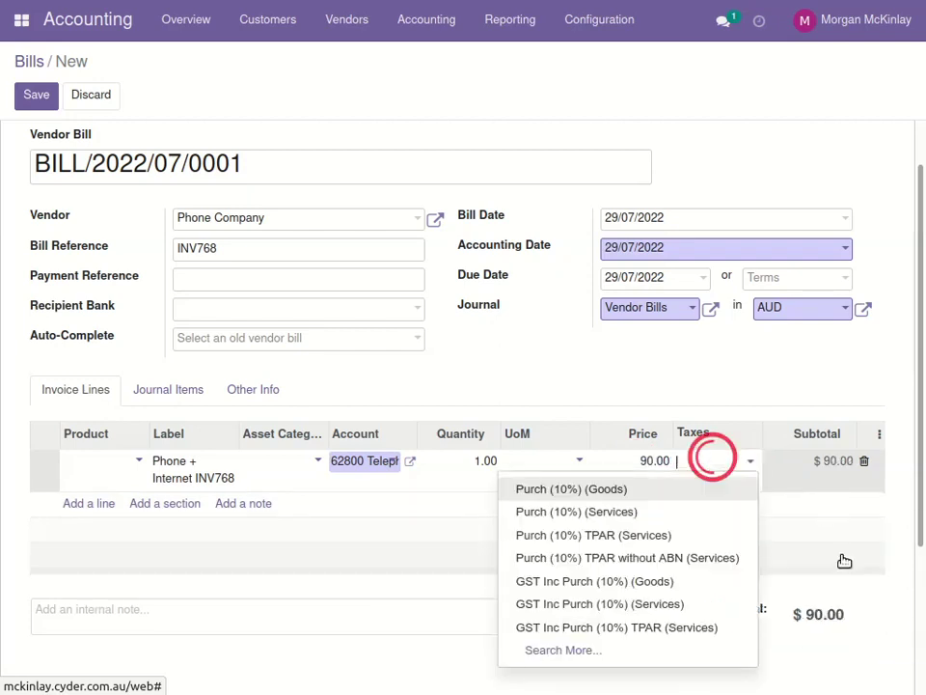
click(881, 396)
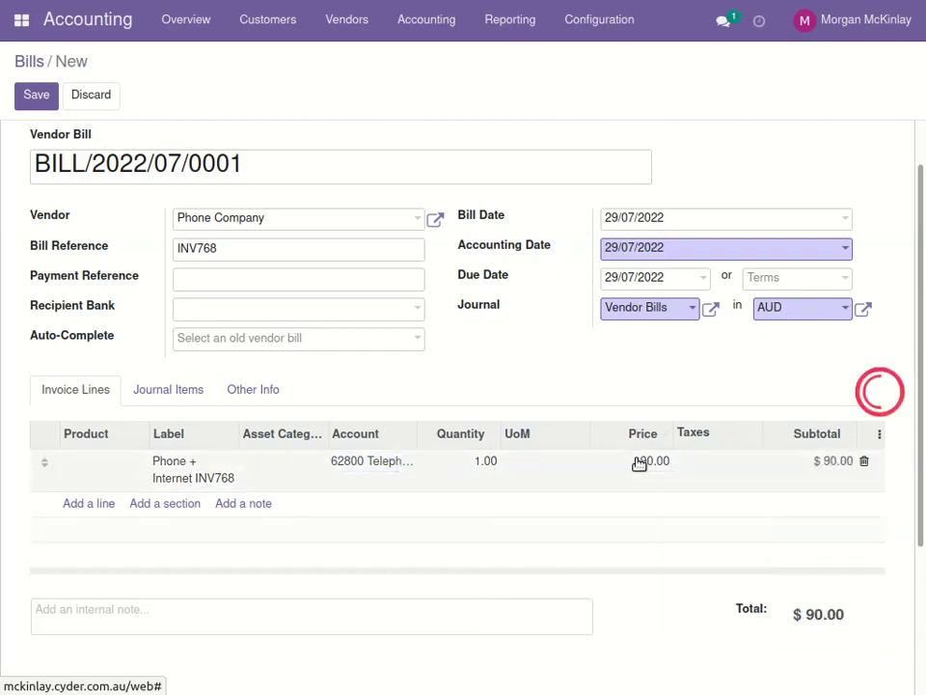
click(718, 461)
click(748, 463)
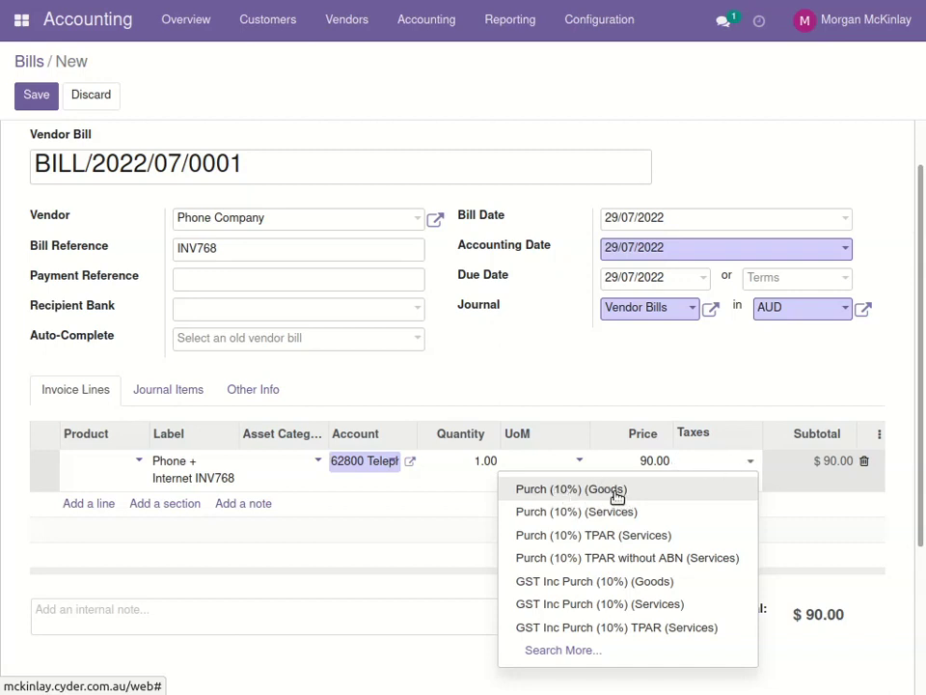
click(562, 494)
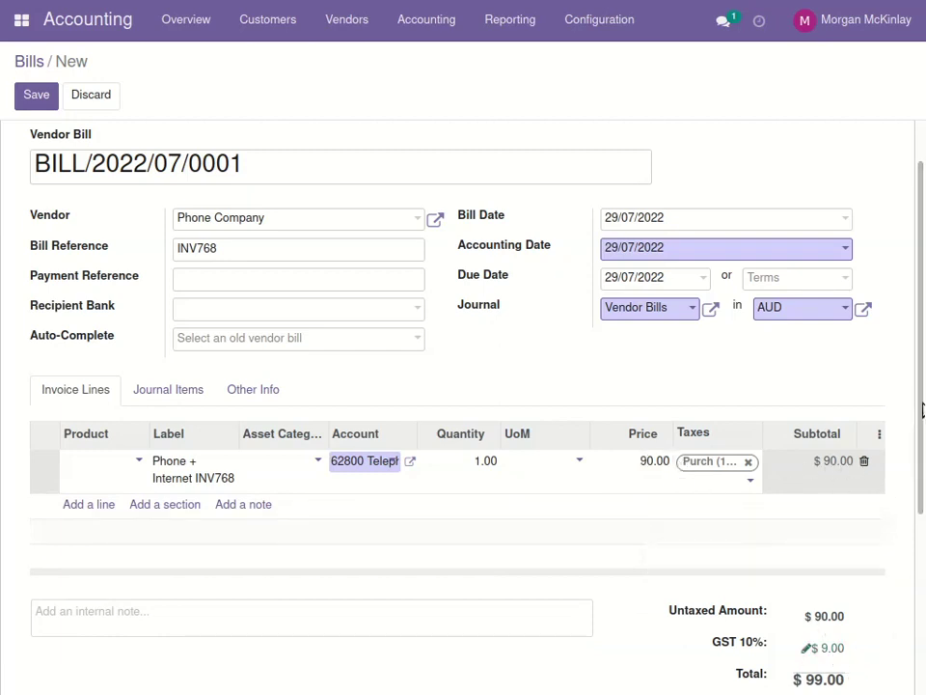
drag(919, 385, 920, 495)
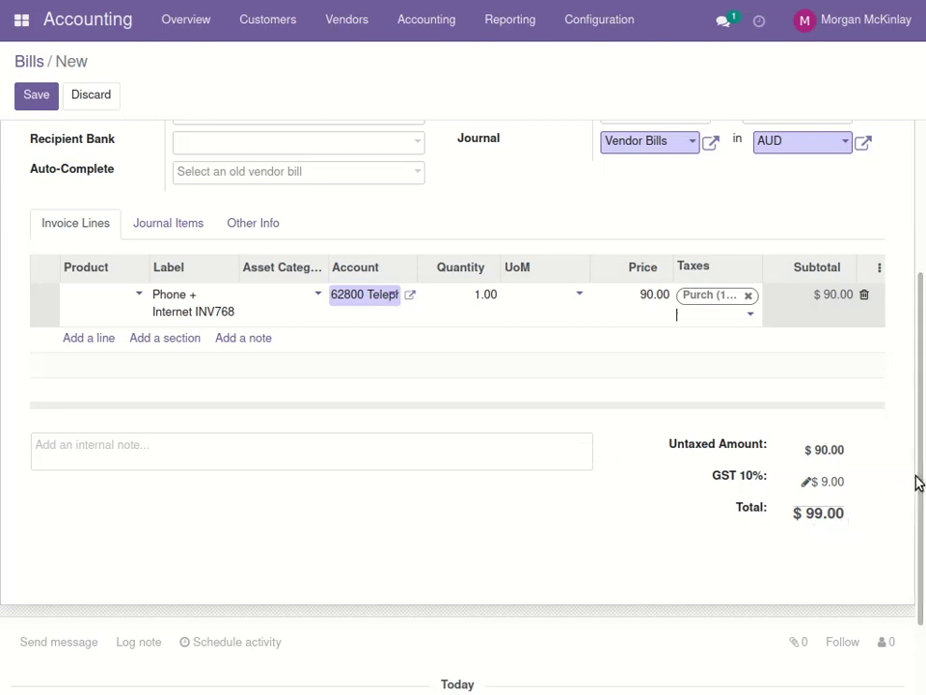
scroll(919, 504, up, 1)
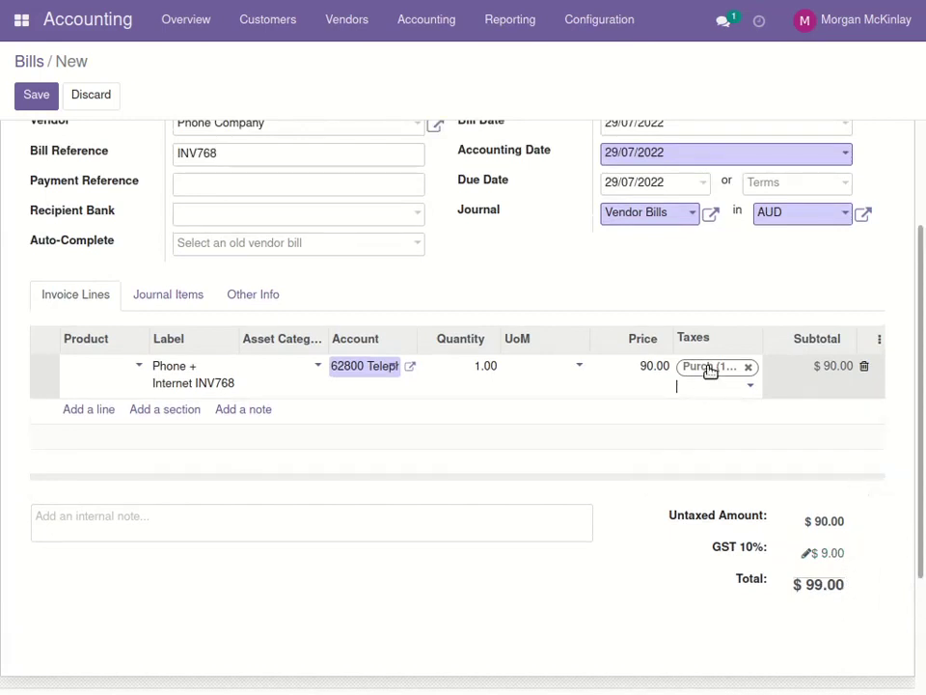
Step: Change the phone and internet line to a price of 99 with the tax GST Inc Purch (10%) (Services)
click(635, 366)
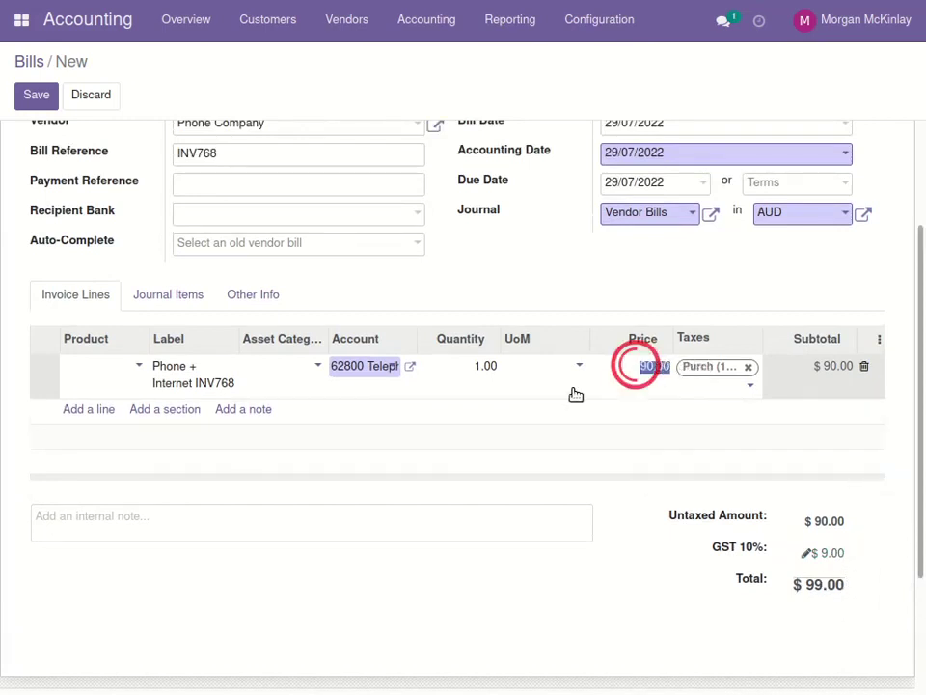
text(99)
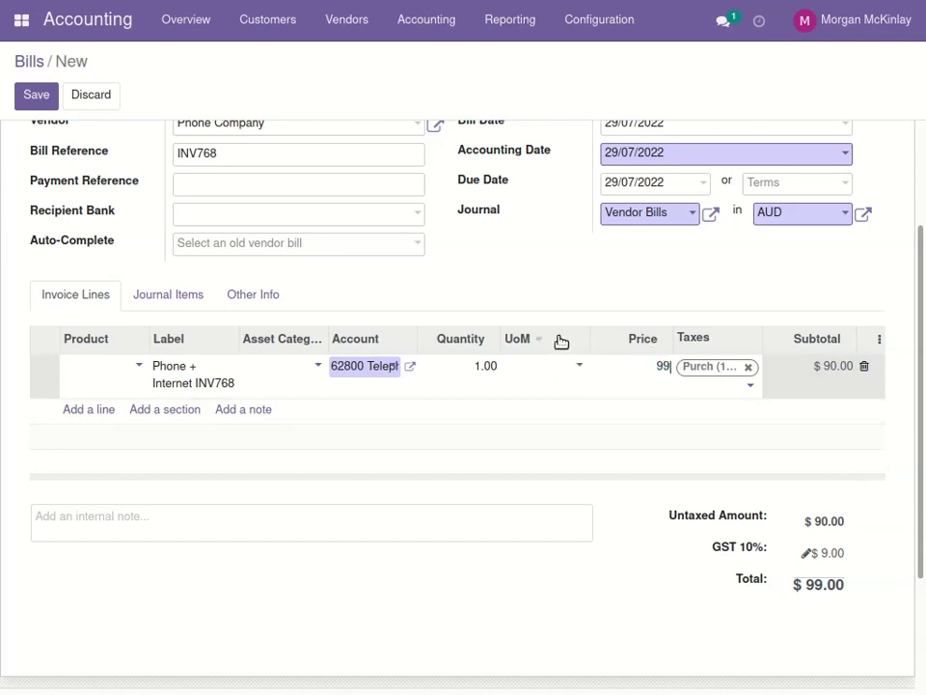
click(747, 367)
click(709, 365)
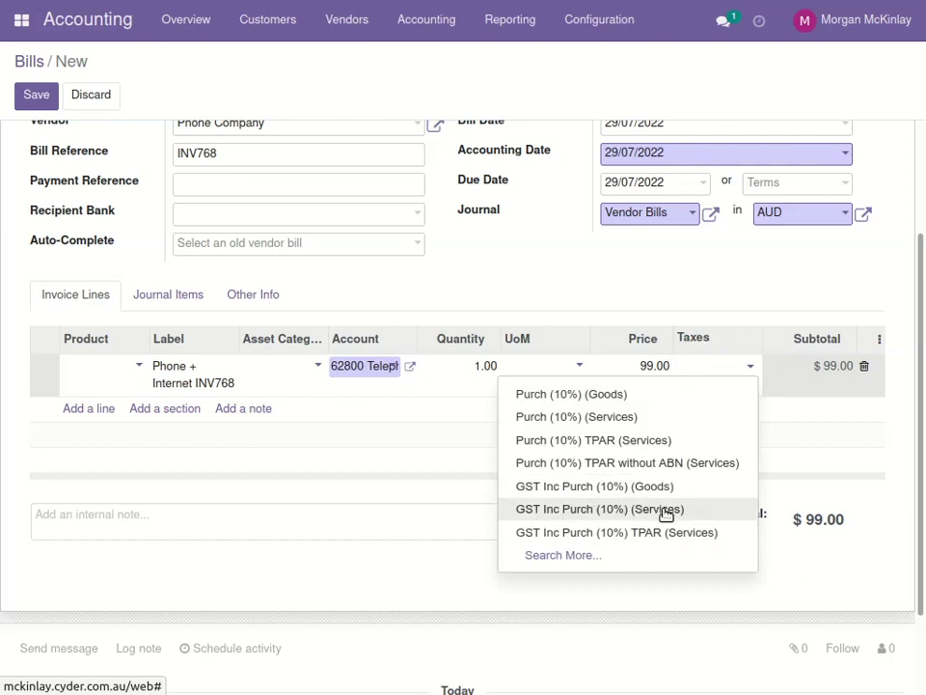
click(602, 509)
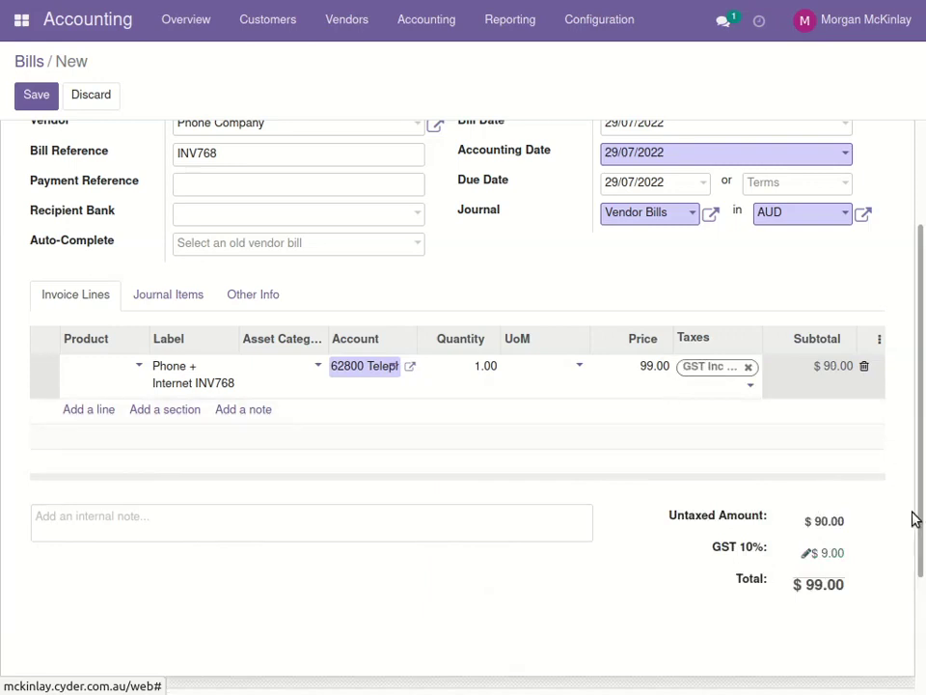
Step: Review the completed vendor bill from Phone Company and save it as a draft
drag(920, 506, 918, 344)
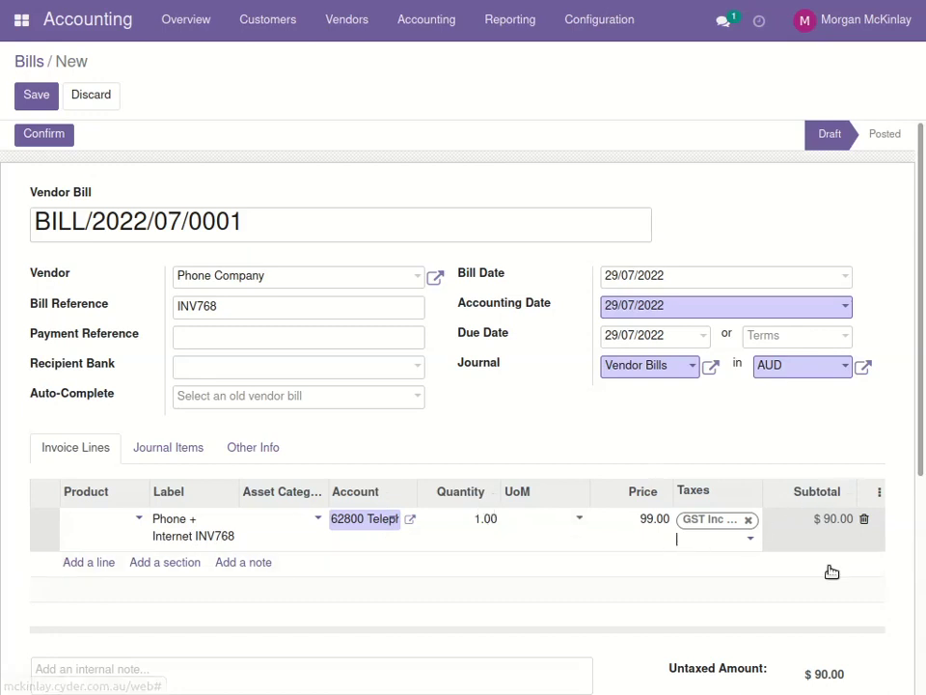
click(917, 355)
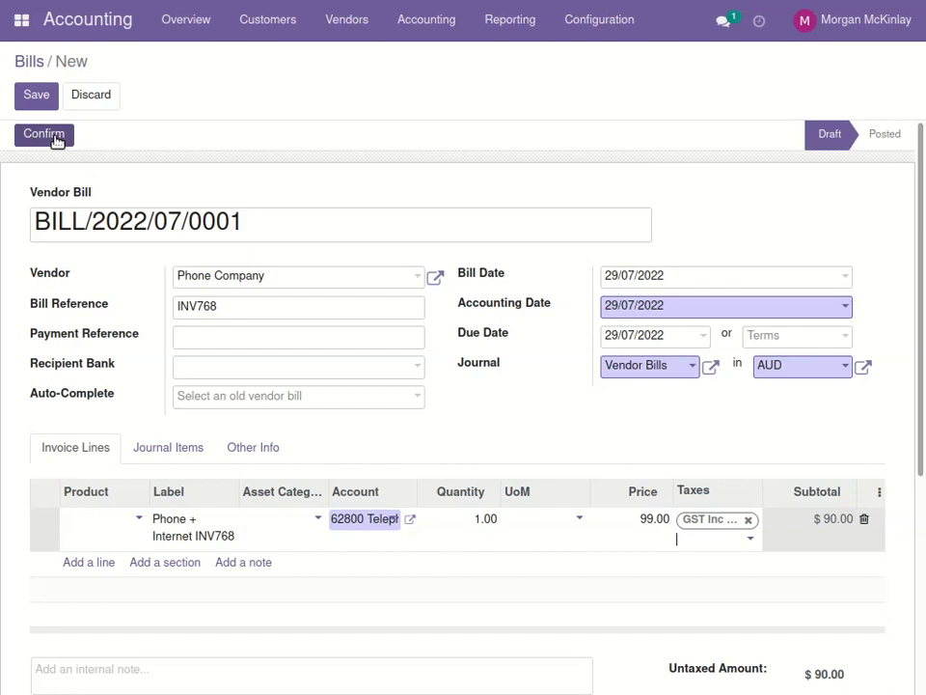
mouse_move(921, 244)
mouse_down()
mouse_move(921, 453)
mouse_move(920, 236)
mouse_up()
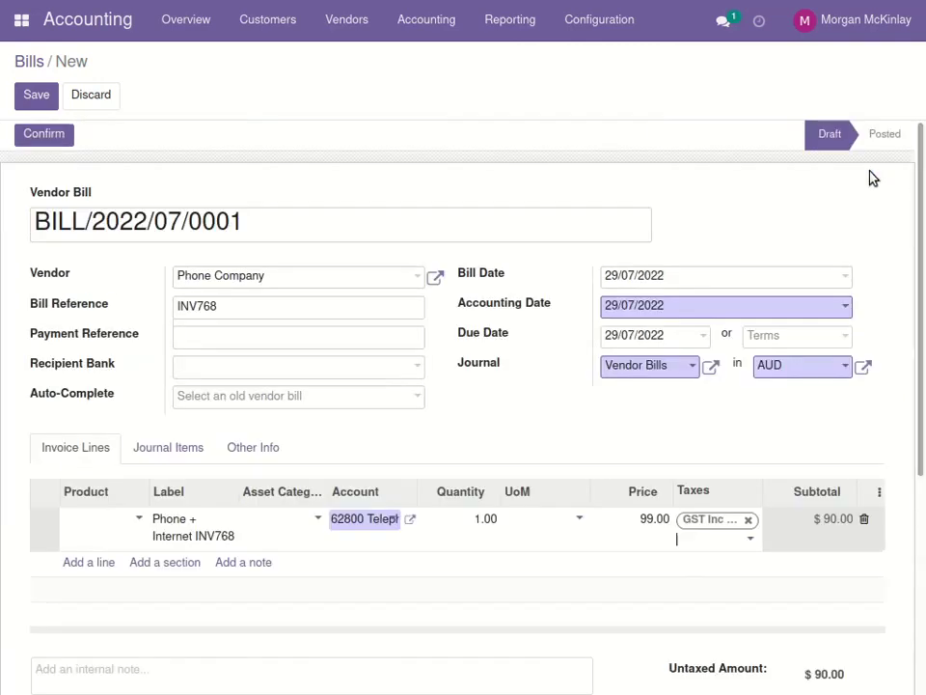
click(29, 94)
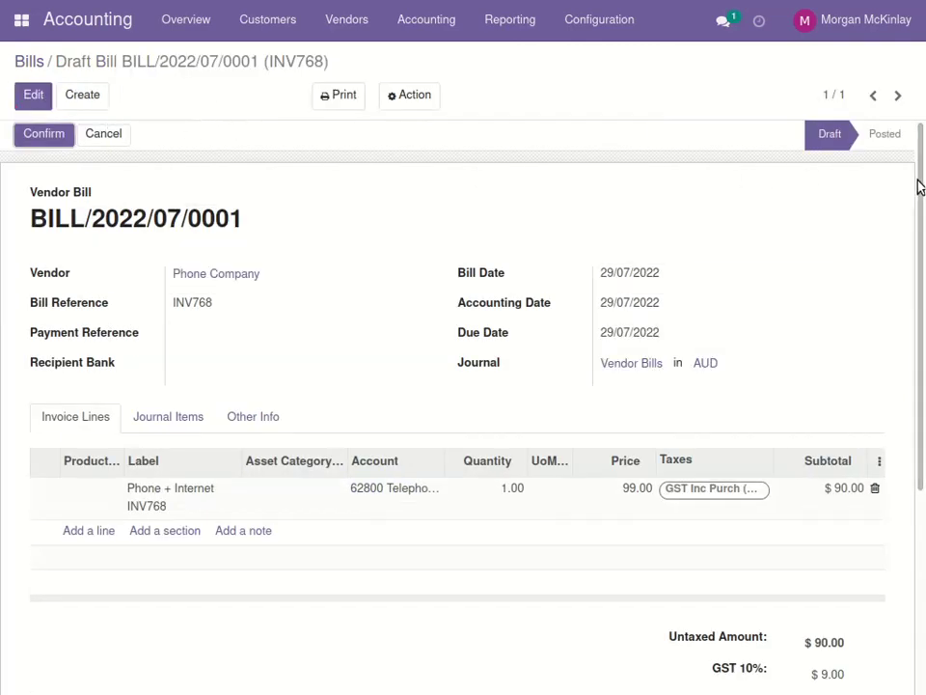
Step: Examine the saved bill's totals, its attachments area, and the available print and action options
drag(916, 180, 910, 408)
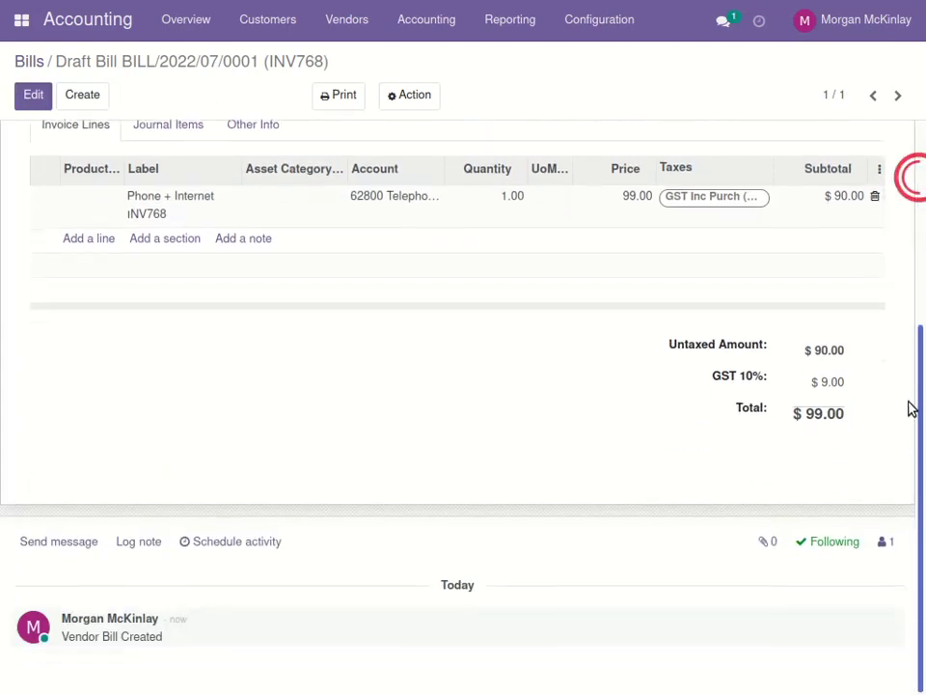
click(766, 543)
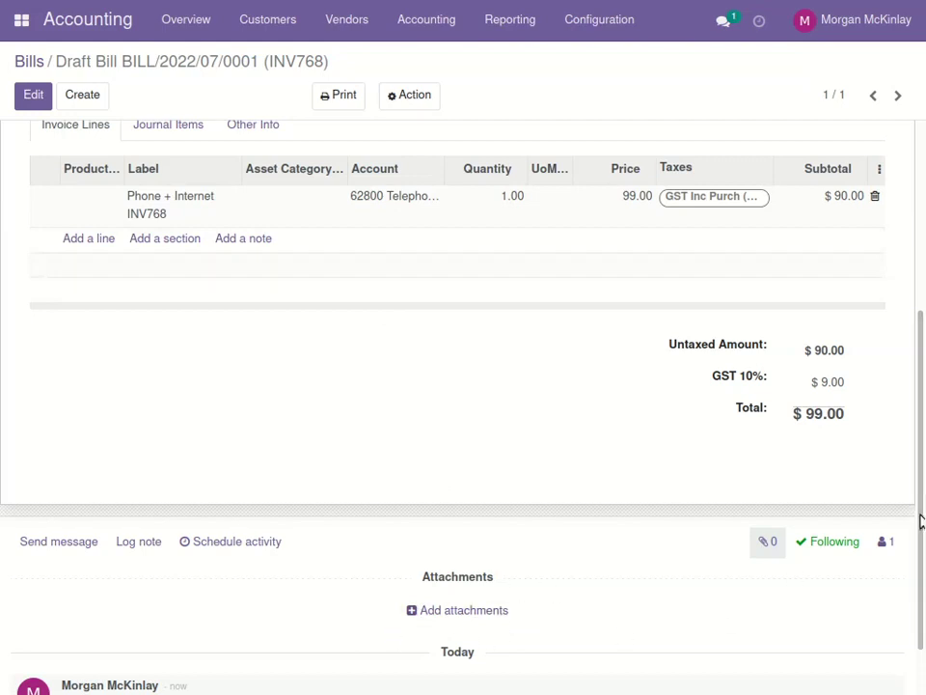
scroll(917, 560, up, 3)
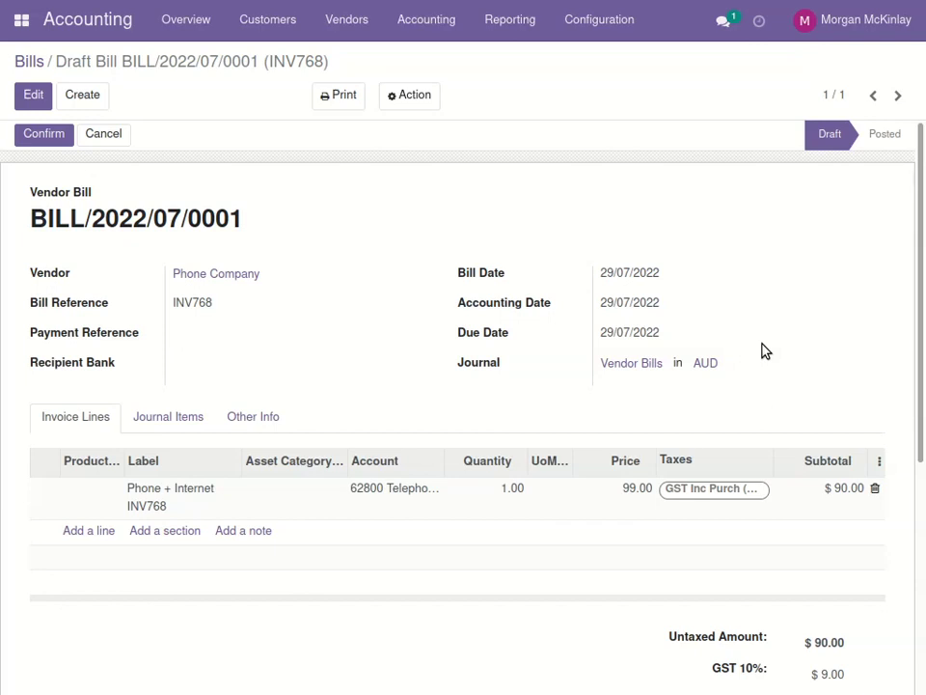
click(341, 101)
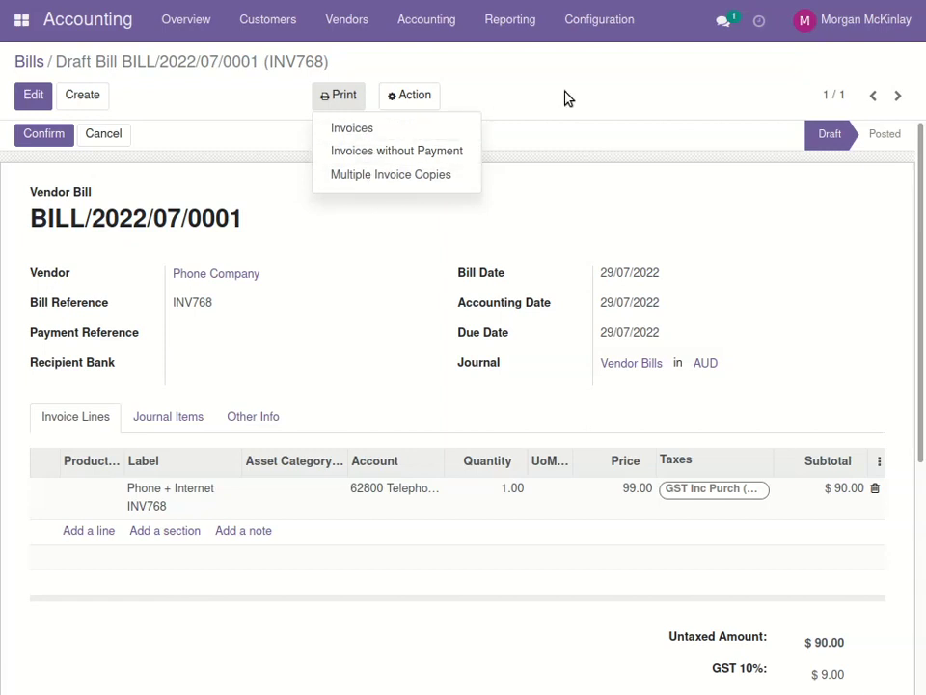
click(413, 95)
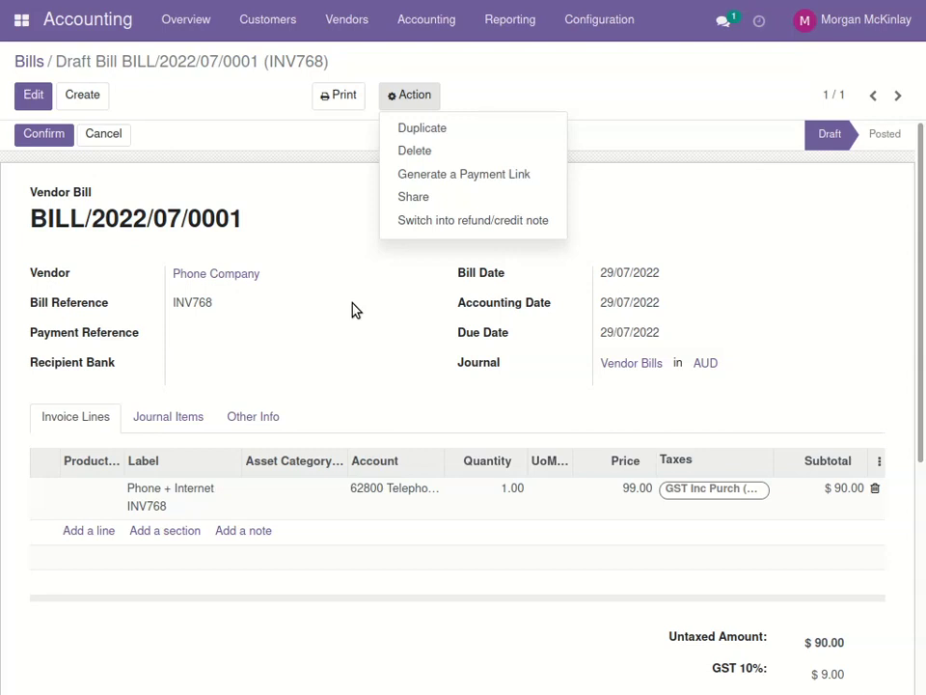
click(238, 105)
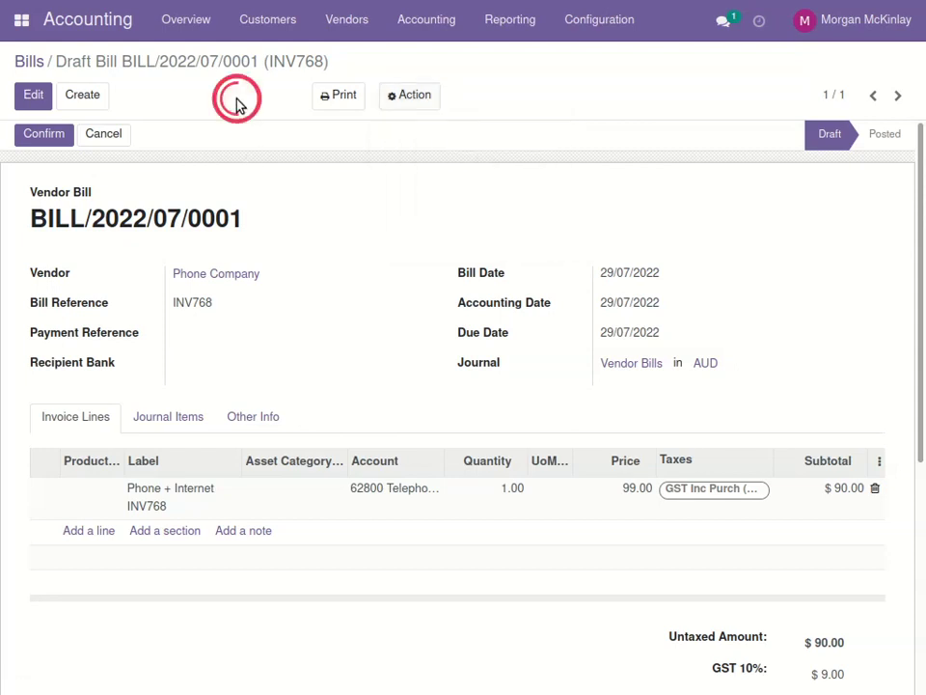
Step: Confirm the draft bill and reopen it from the bills to pay on the accounting overview
click(42, 138)
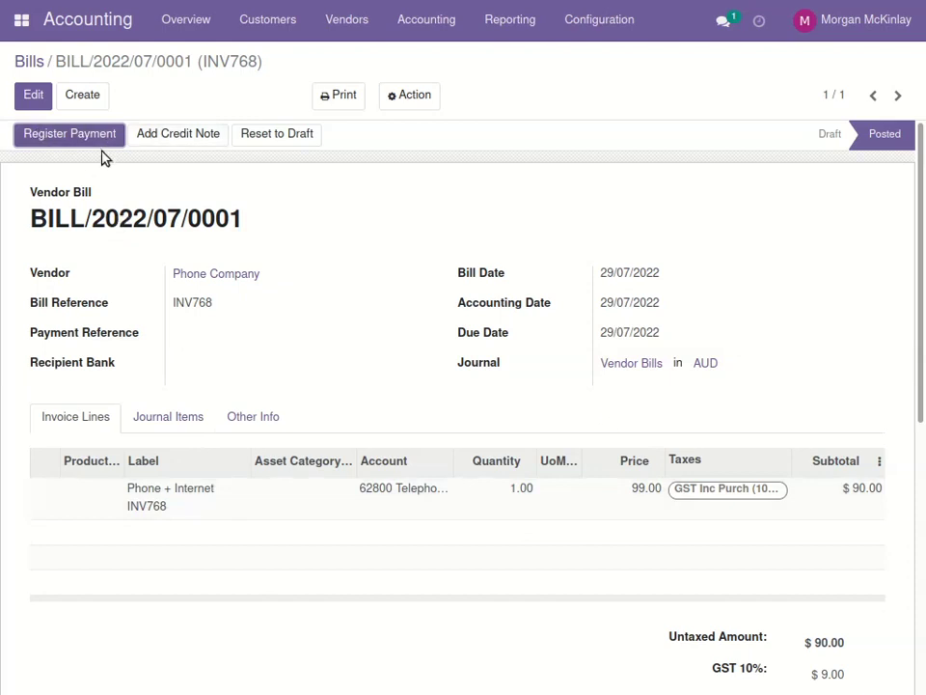
click(182, 21)
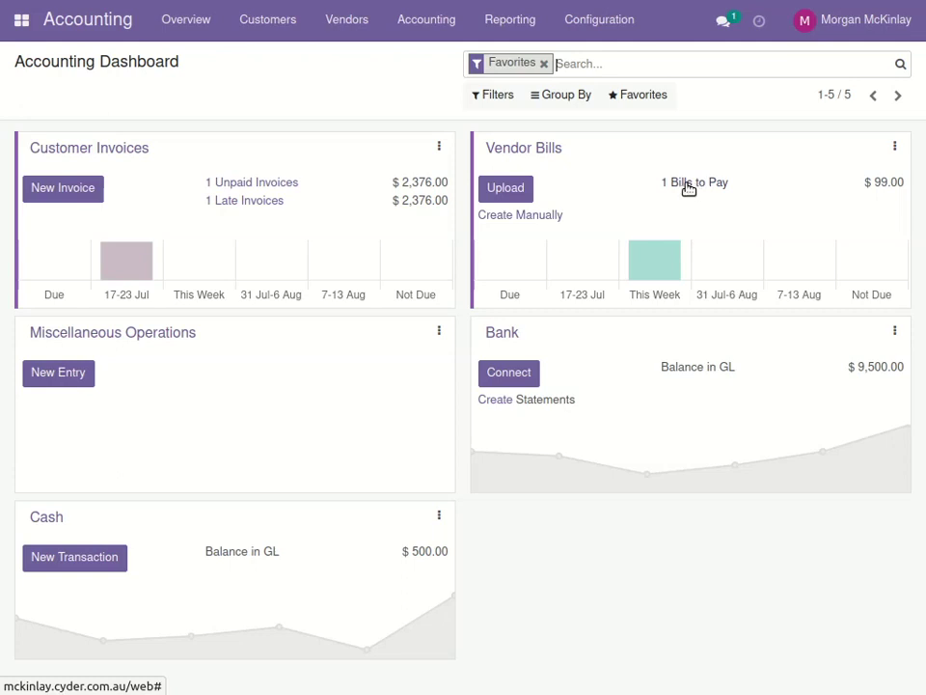
click(334, 25)
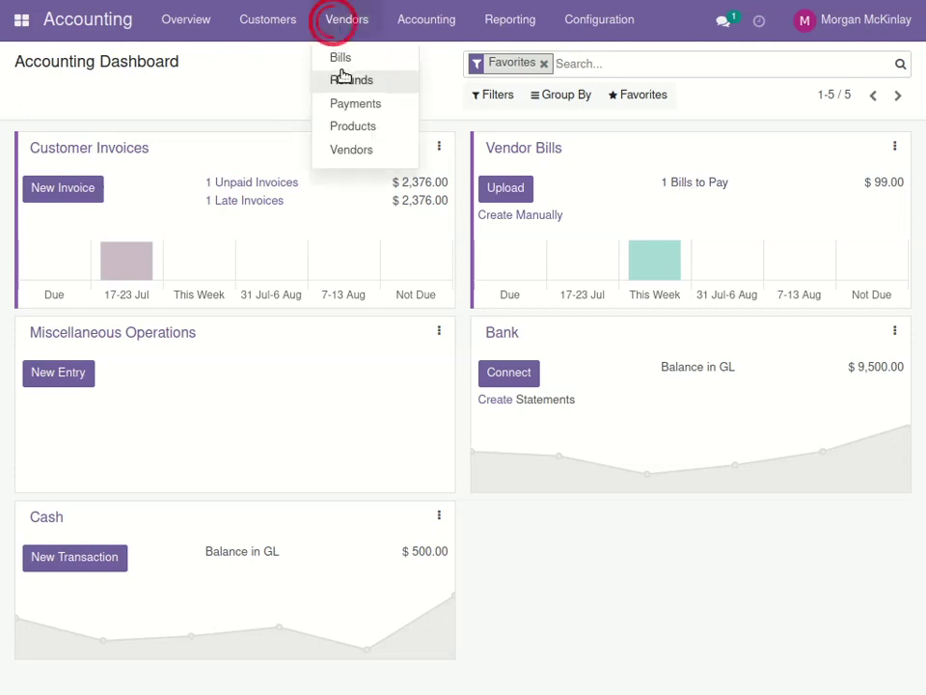
click(703, 183)
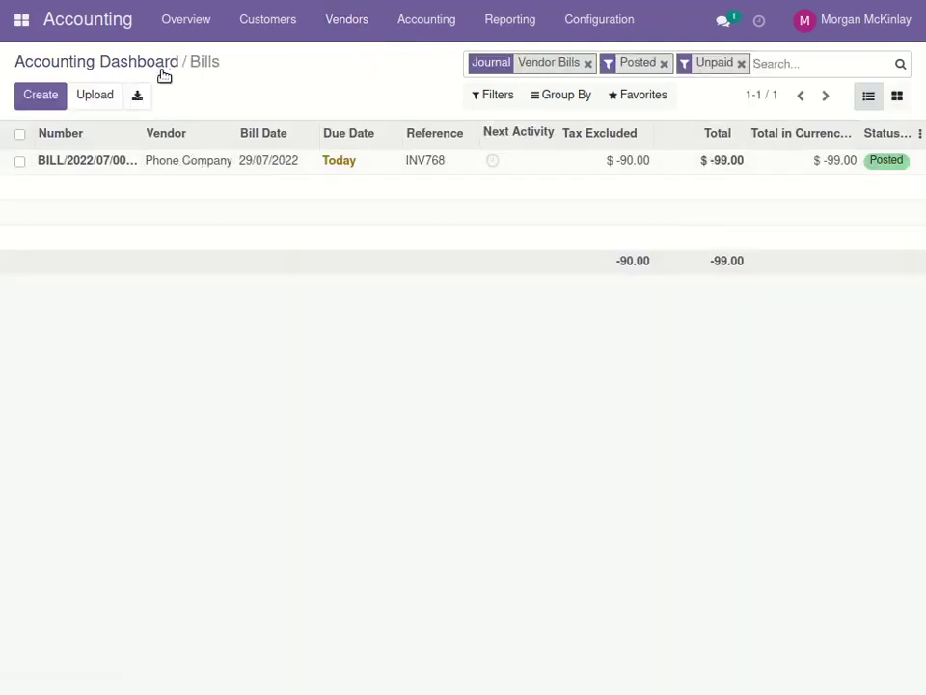
click(191, 162)
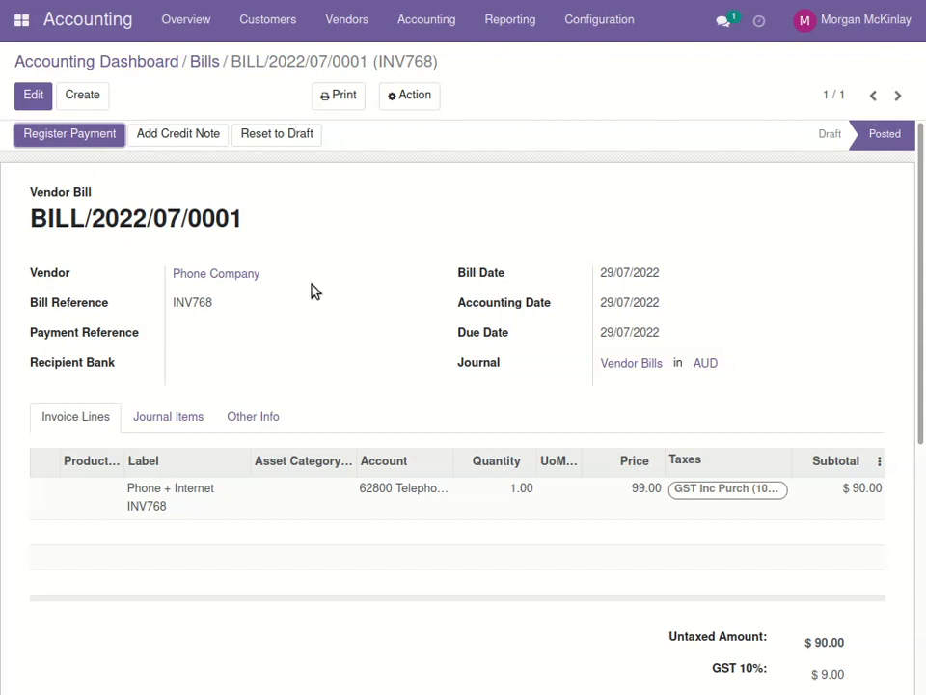
Step: Register a $99.00 payment for the bill from the Bank journal, using the Manual method, dated 29/07/2022 with memo INV768
click(71, 133)
click(56, 135)
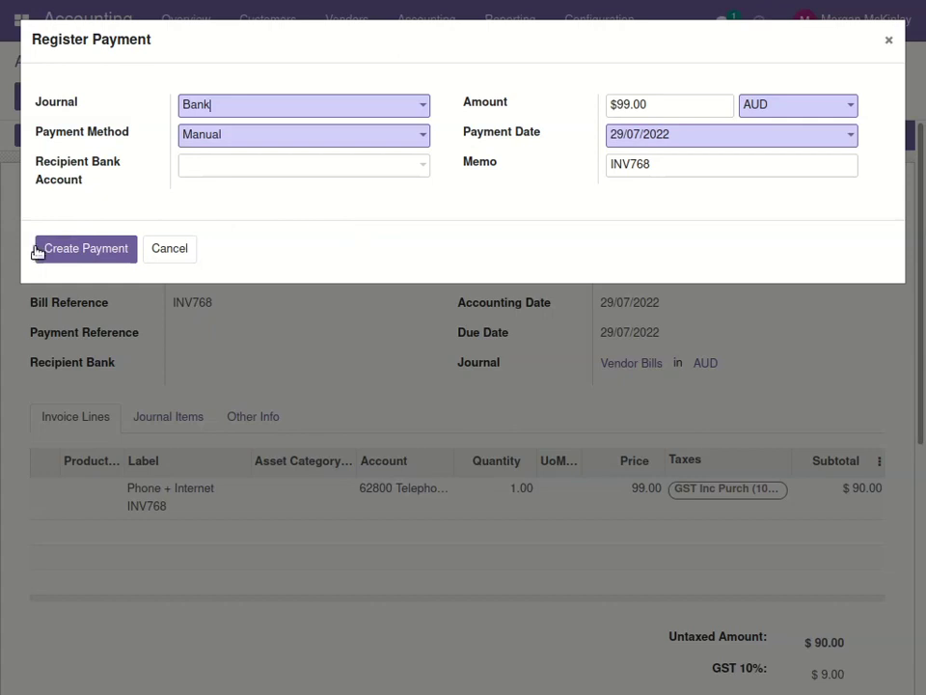
click(67, 248)
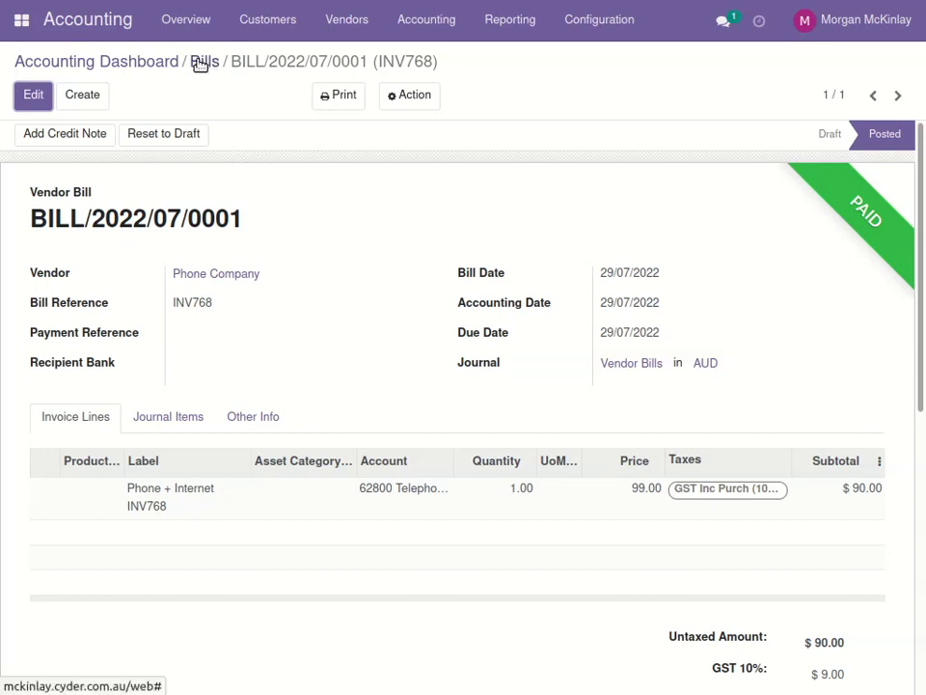
Step: Open the list of vendor bills and start a new bill
click(345, 19)
click(347, 58)
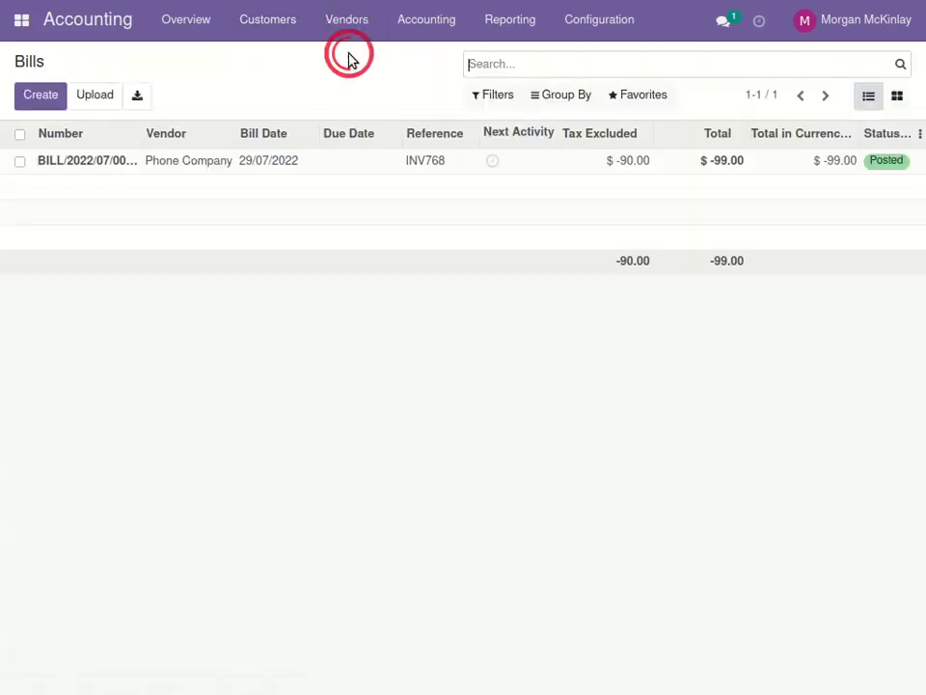
click(43, 97)
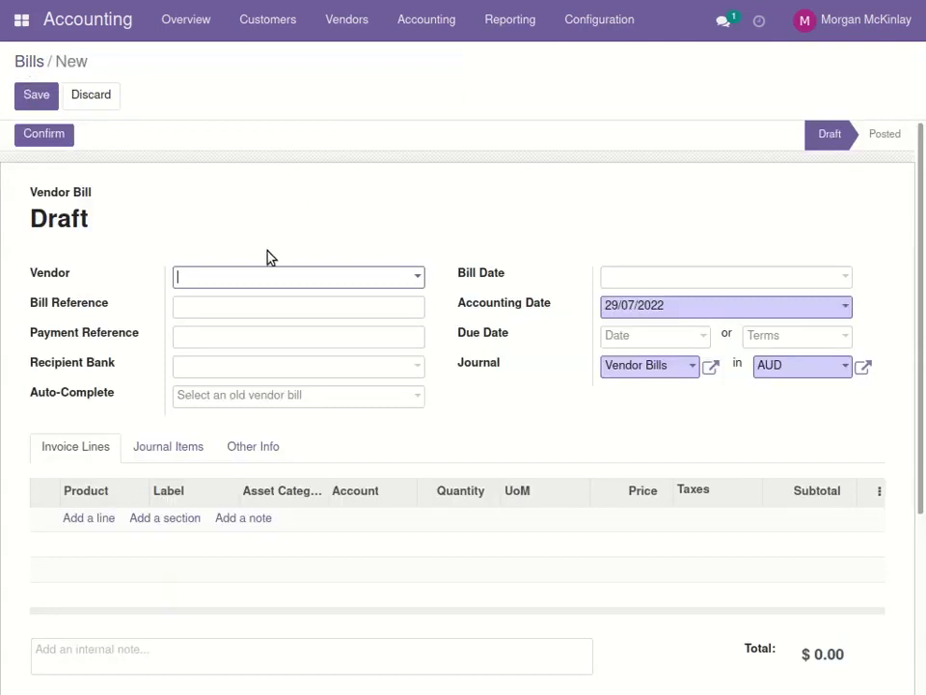
Step: Create and save the company Insurance Brokers PL as a new vendor for the bill
text(l)
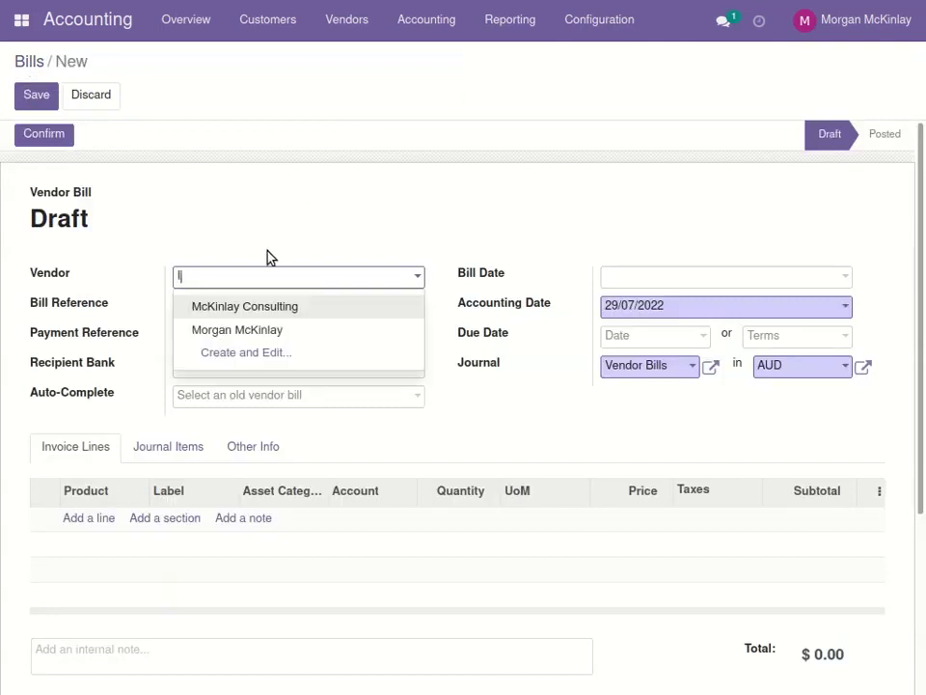
text(nsuracne)
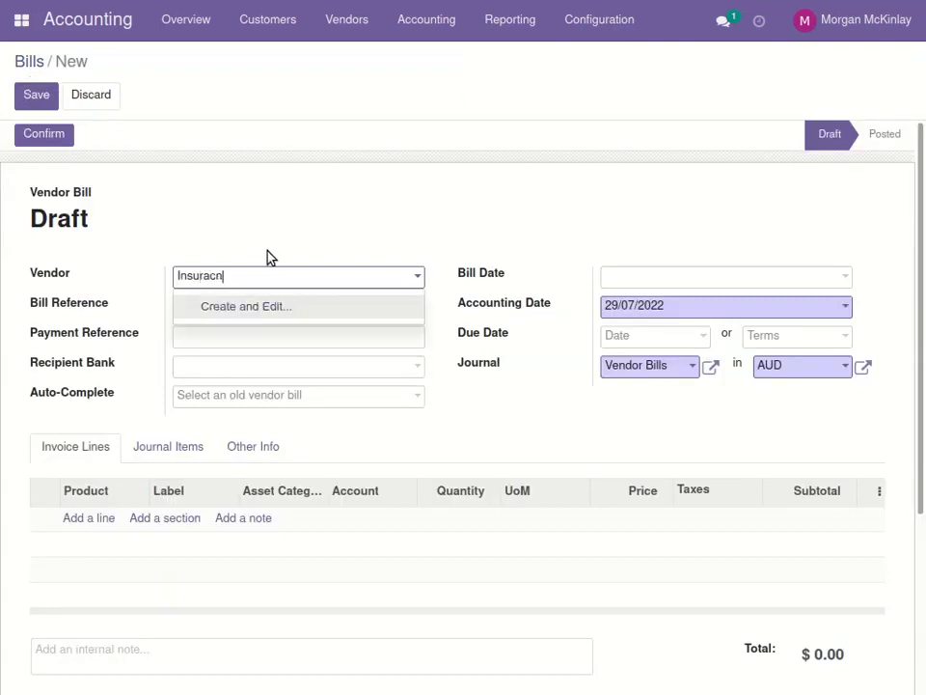
key(BackSpace)
key(BackSpace)
key(BackSpace)
key(BackSpace)
text(an)
key(BackSpace)
key(BackSpace)
text(nce Brokers PL)
click(217, 308)
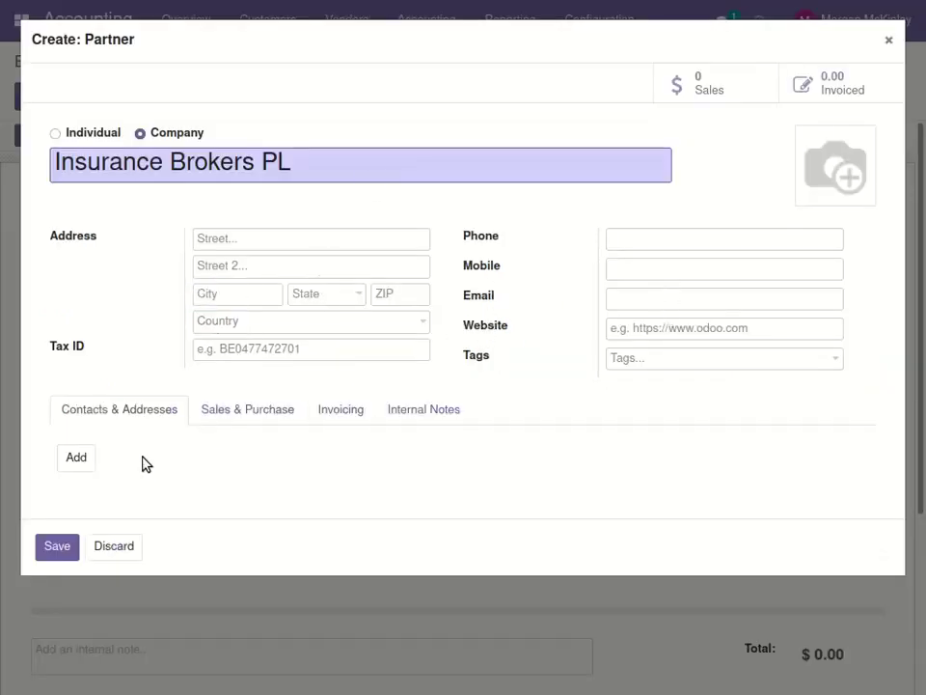
click(58, 547)
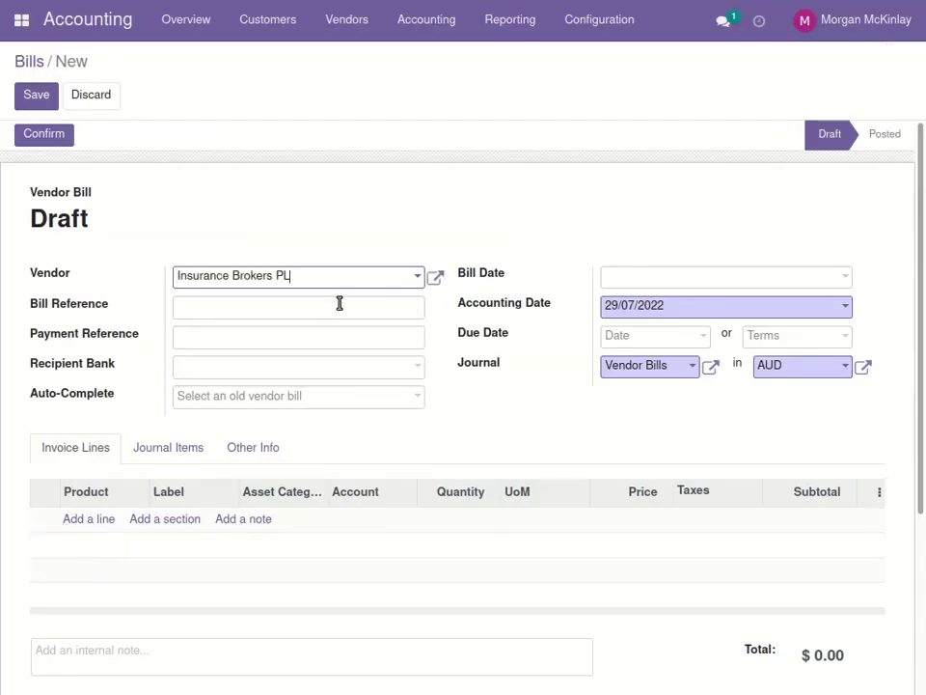
Step: Enter IB5689 as the bill reference, copy it for reuse, and set the bill date to 29/07/2022
click(230, 306)
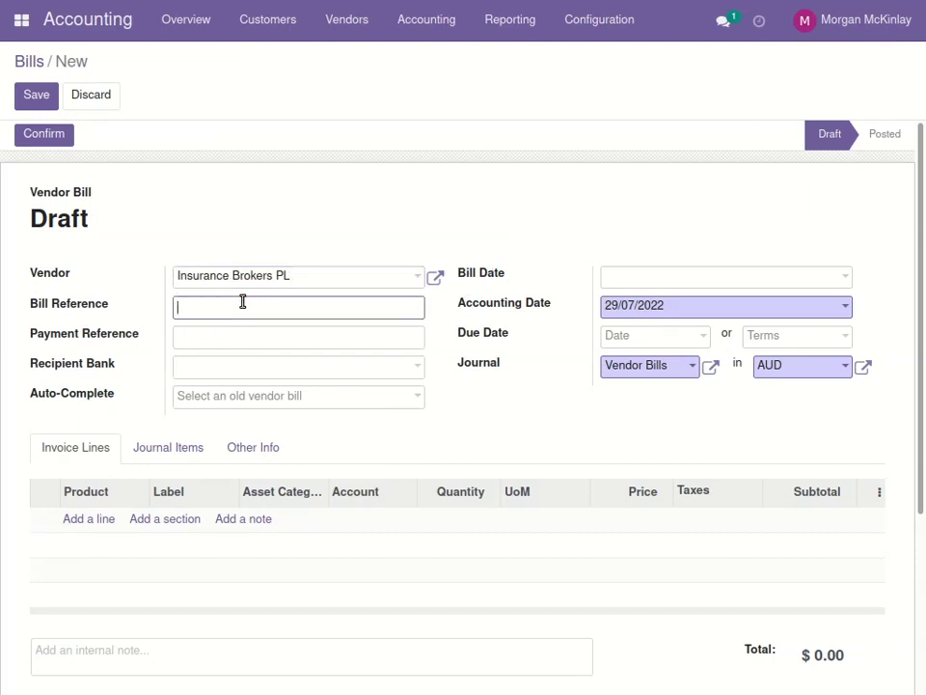
text(IB)
text(5689)
drag(228, 305, 180, 303)
right_click(182, 305)
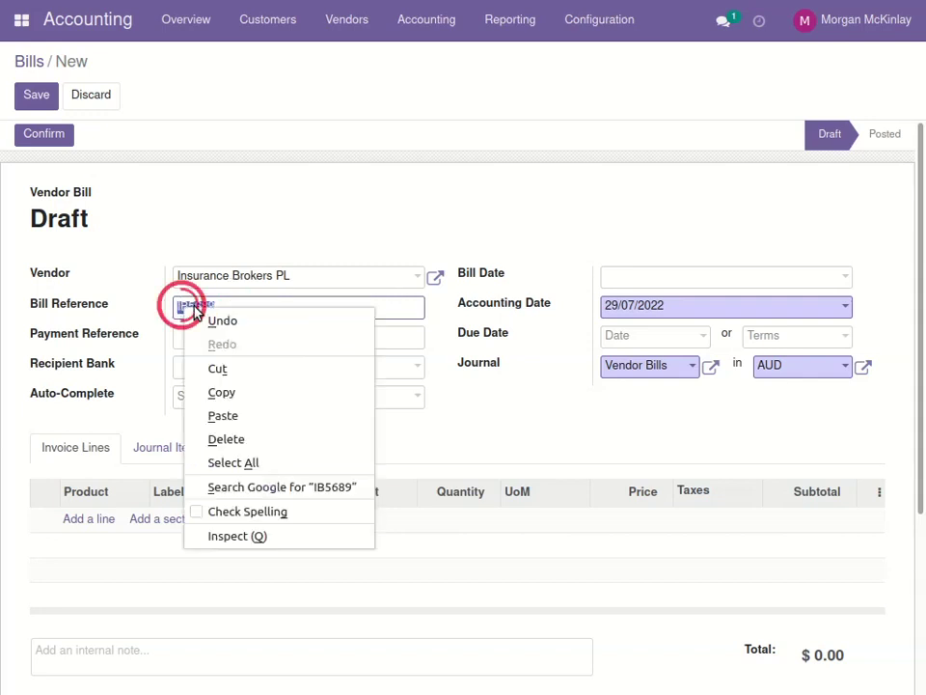
click(222, 393)
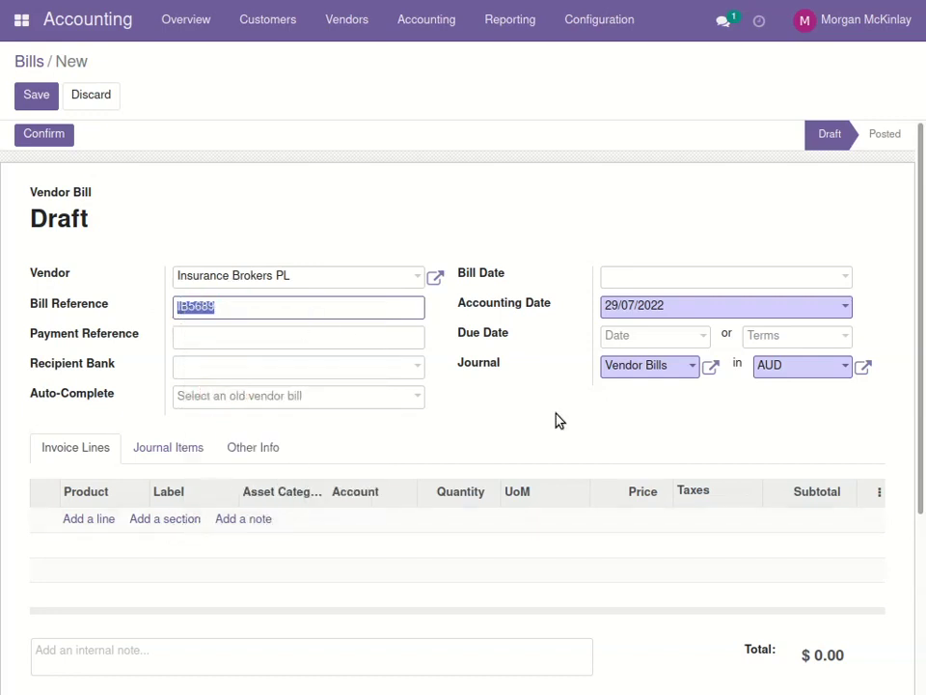
click(620, 277)
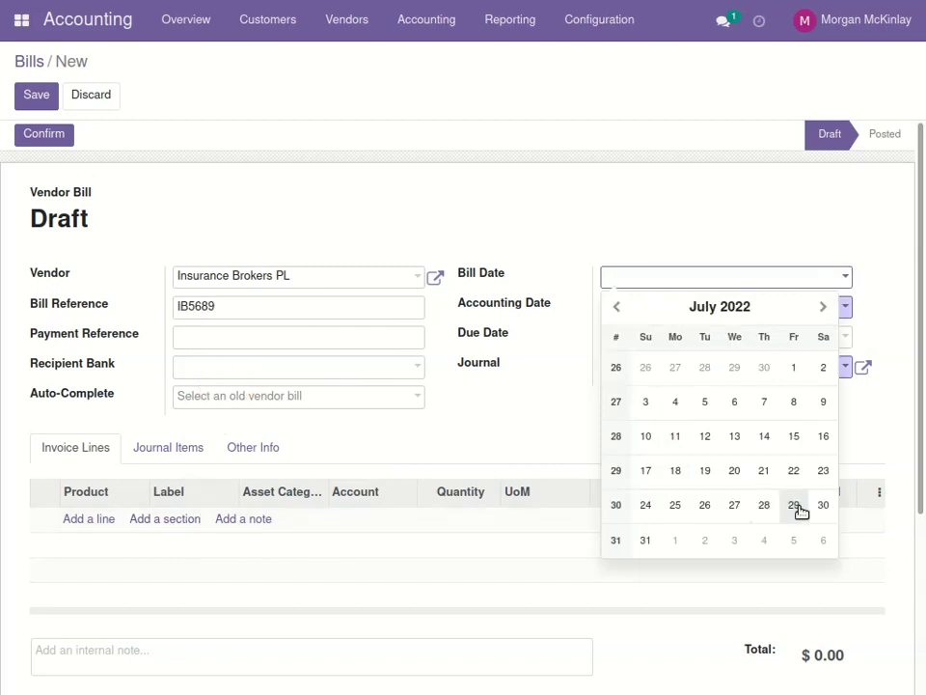
click(794, 505)
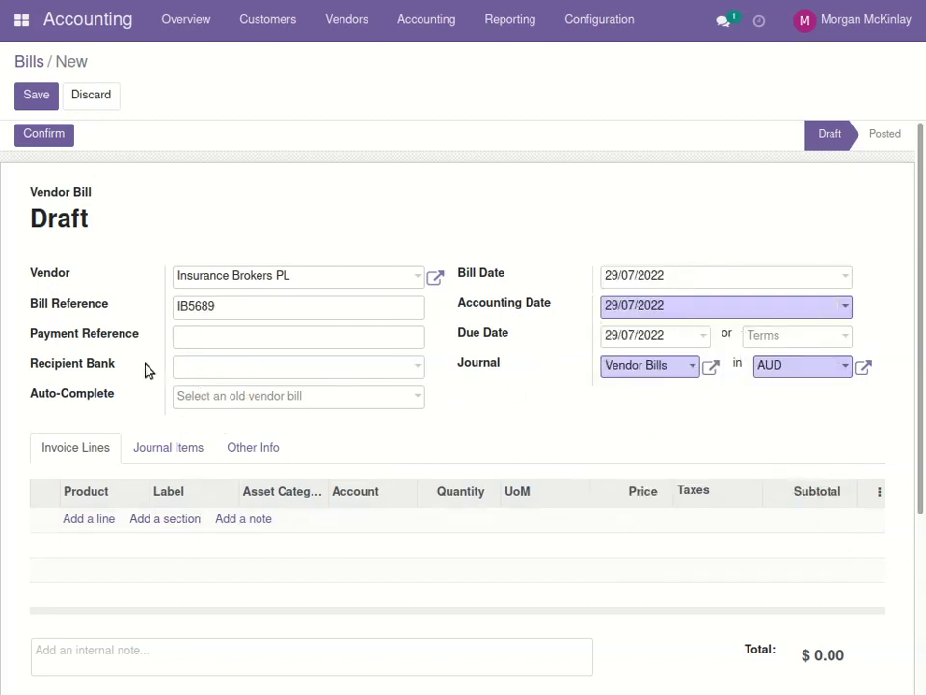
Step: Add an invoice line labelled "Insurance IB5689", reusing the copied bill reference
drag(921, 256, 920, 335)
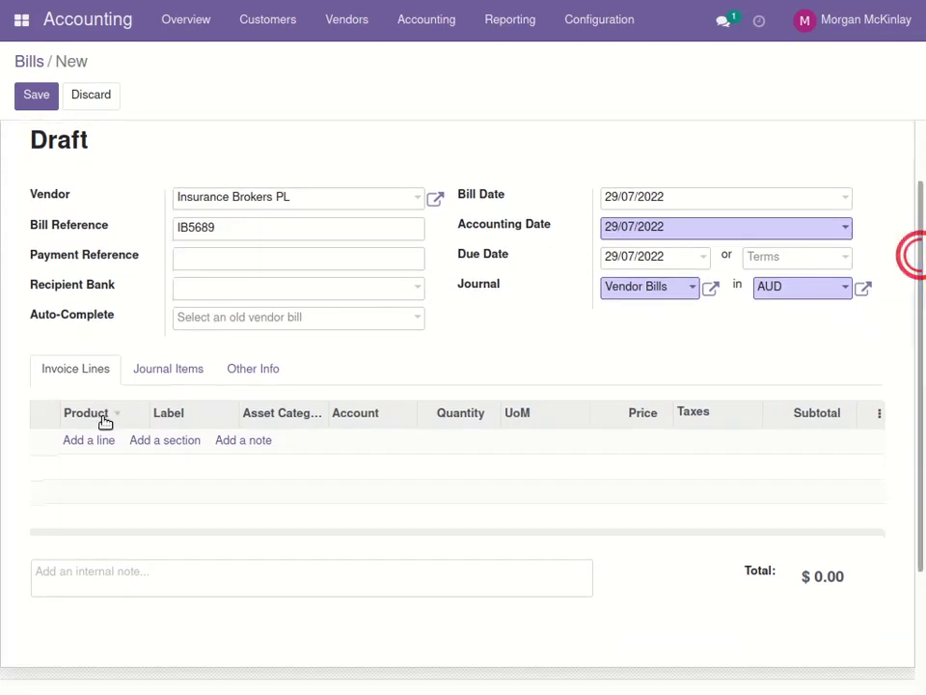
click(88, 441)
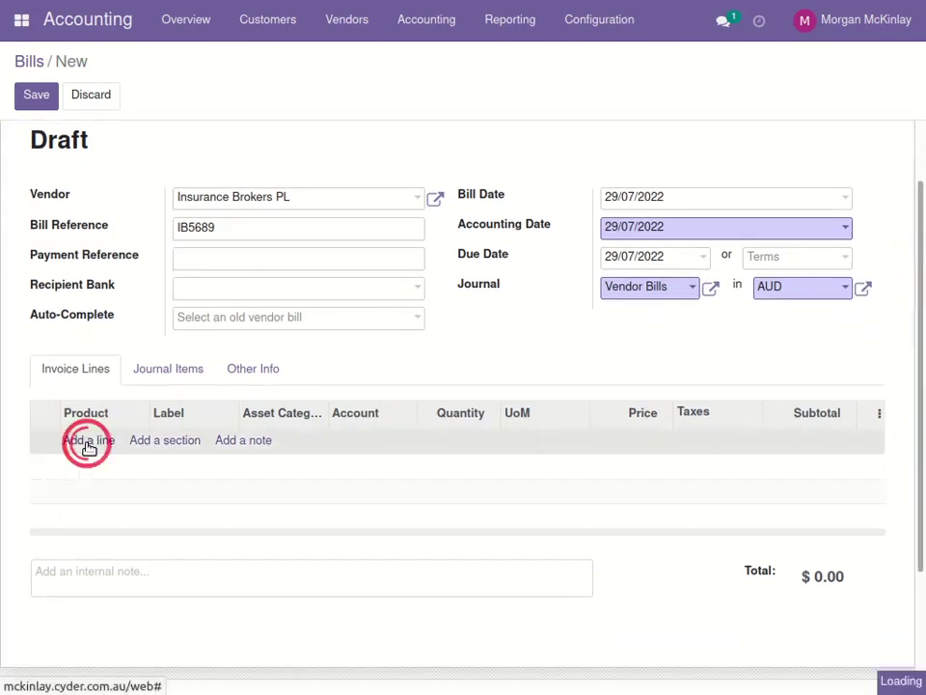
click(184, 440)
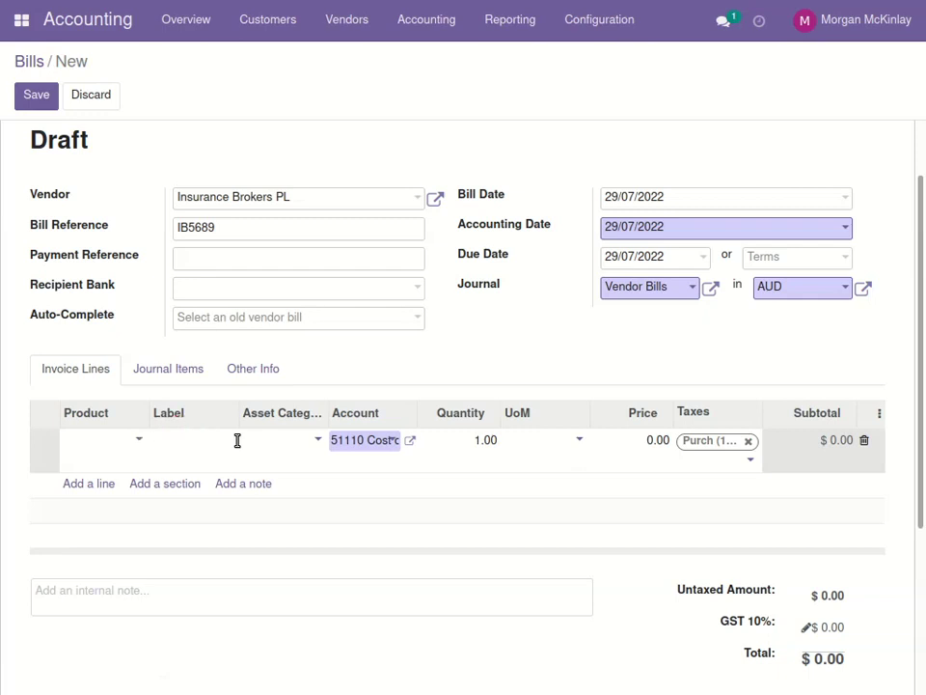
text(Insurance)
key(ctrl+v)
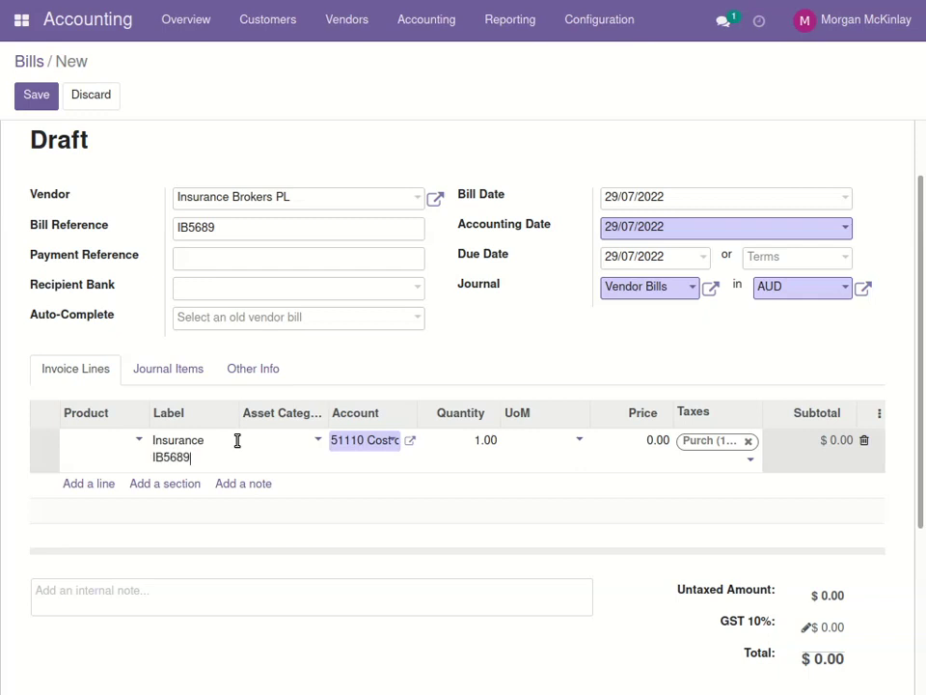
Step: Assign the Insurance line to account 61800 Insurance and set its price to 300
click(363, 446)
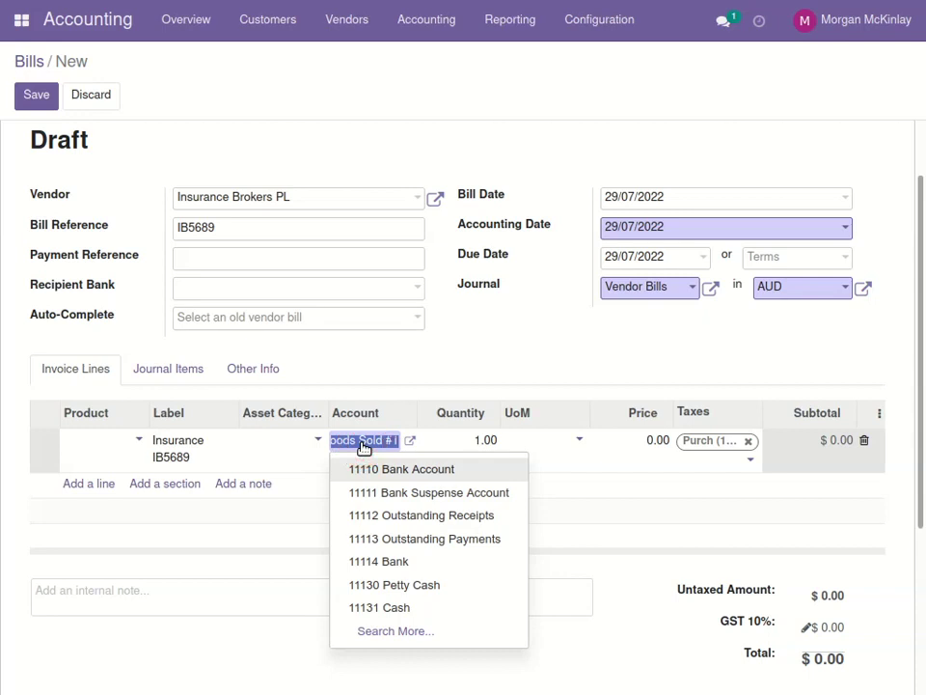
text(Insur)
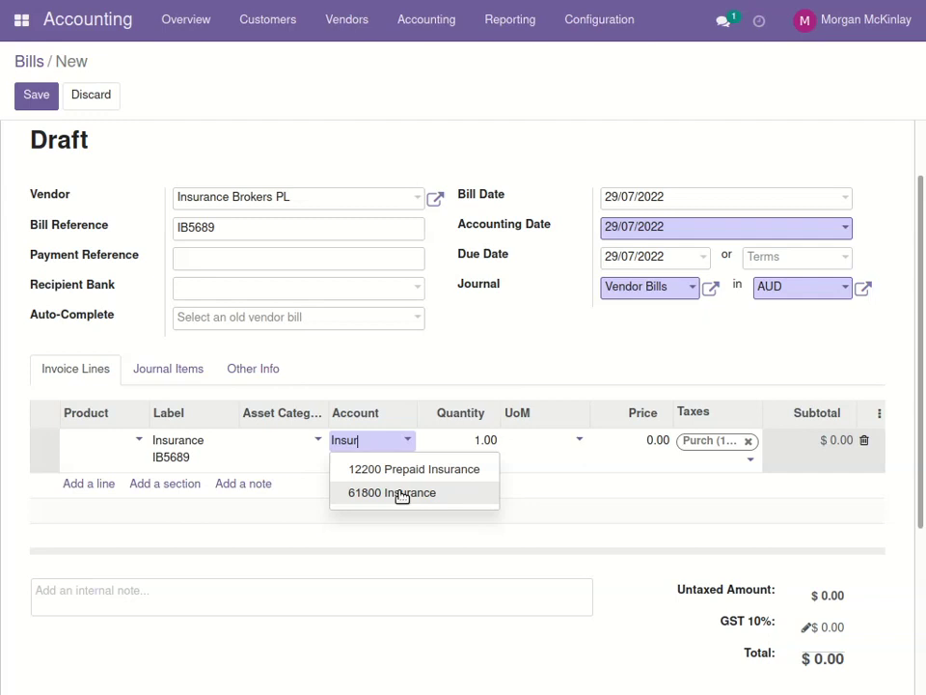
click(399, 492)
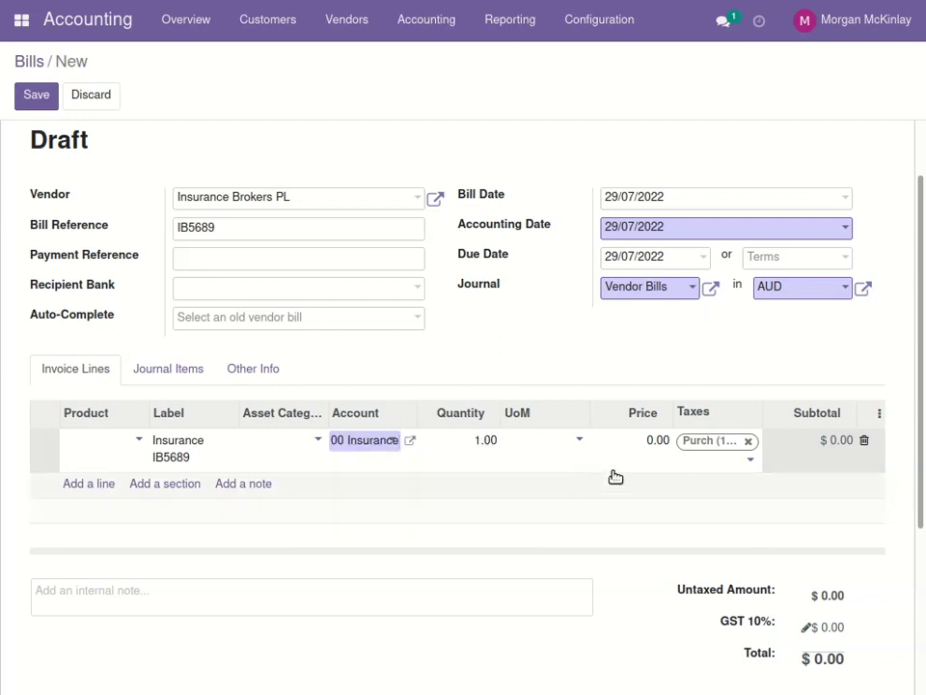
click(637, 440)
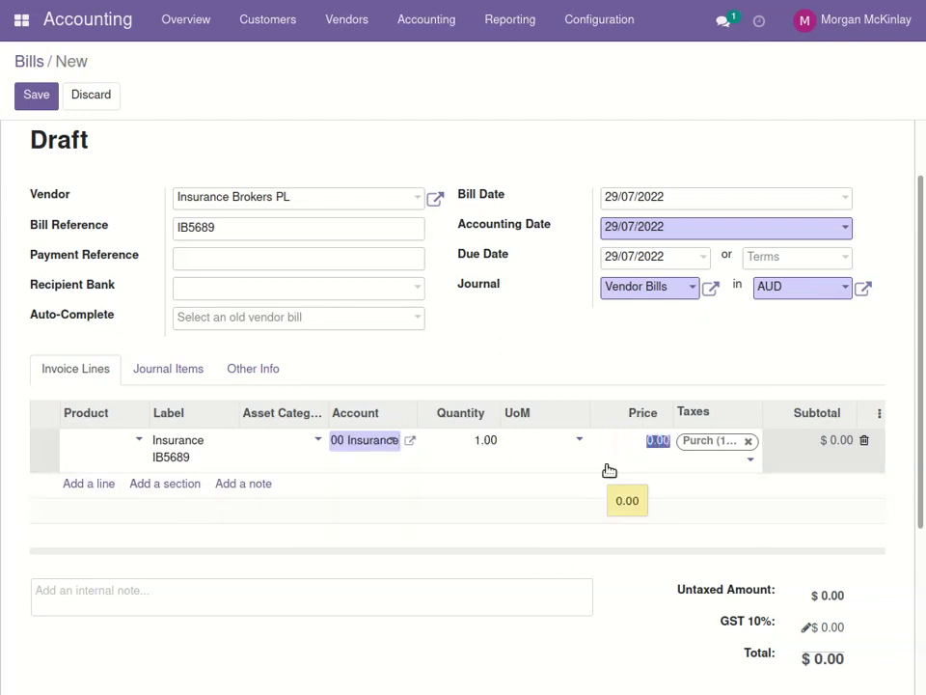
text(300)
click(604, 369)
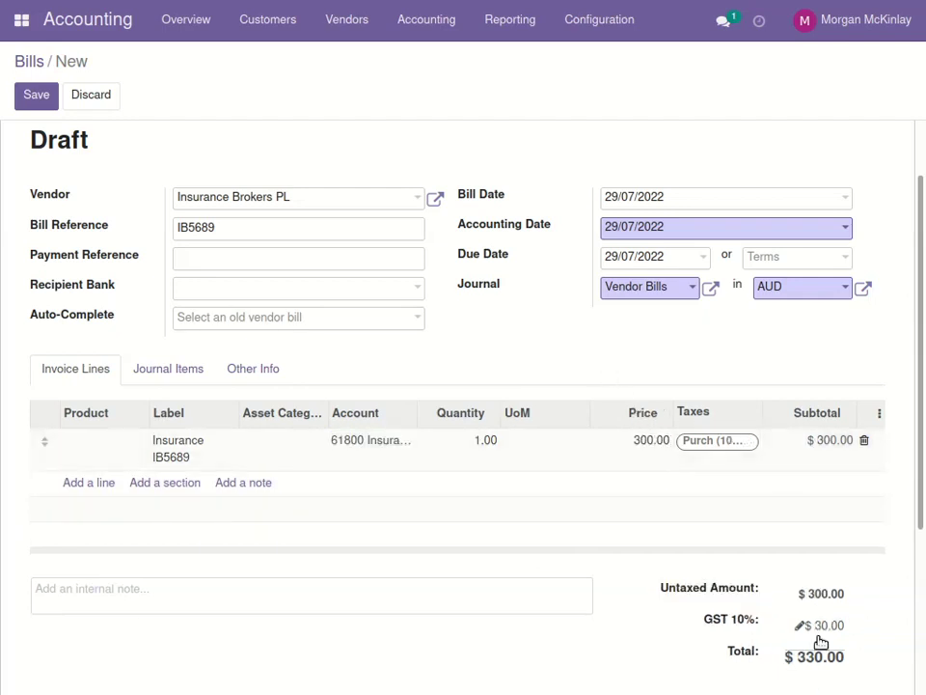
Step: Check the tax on the Insurance line and confirm the vendor bill
click(749, 441)
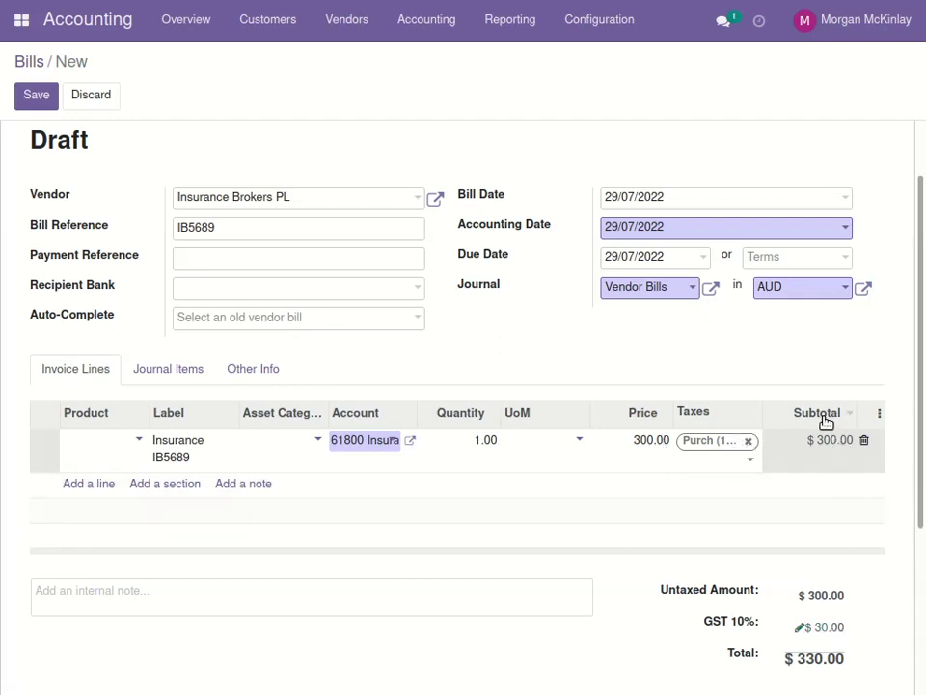
click(743, 345)
drag(919, 528, 911, 458)
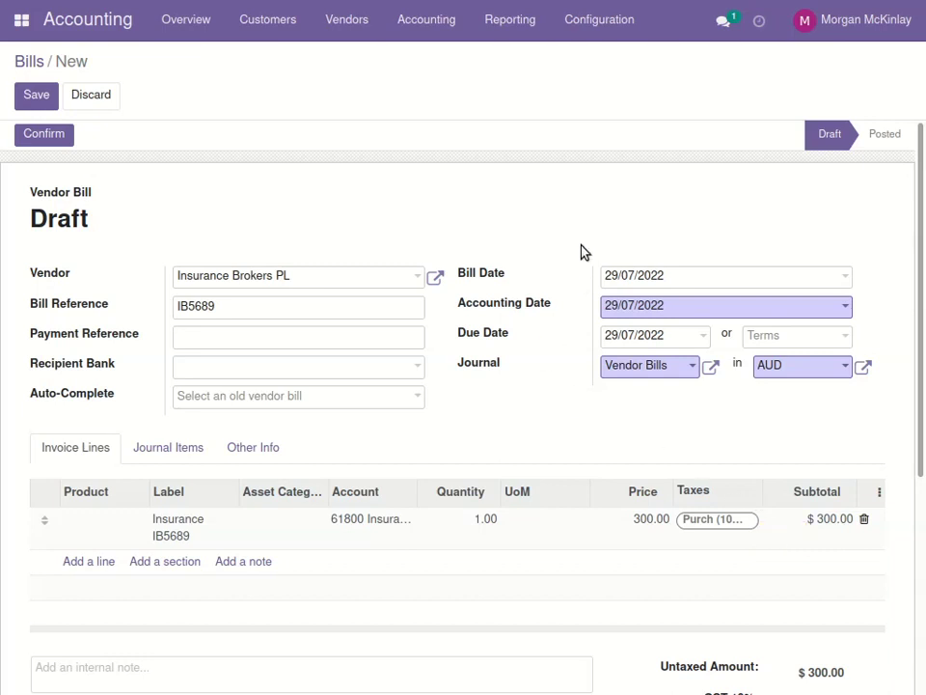
click(43, 140)
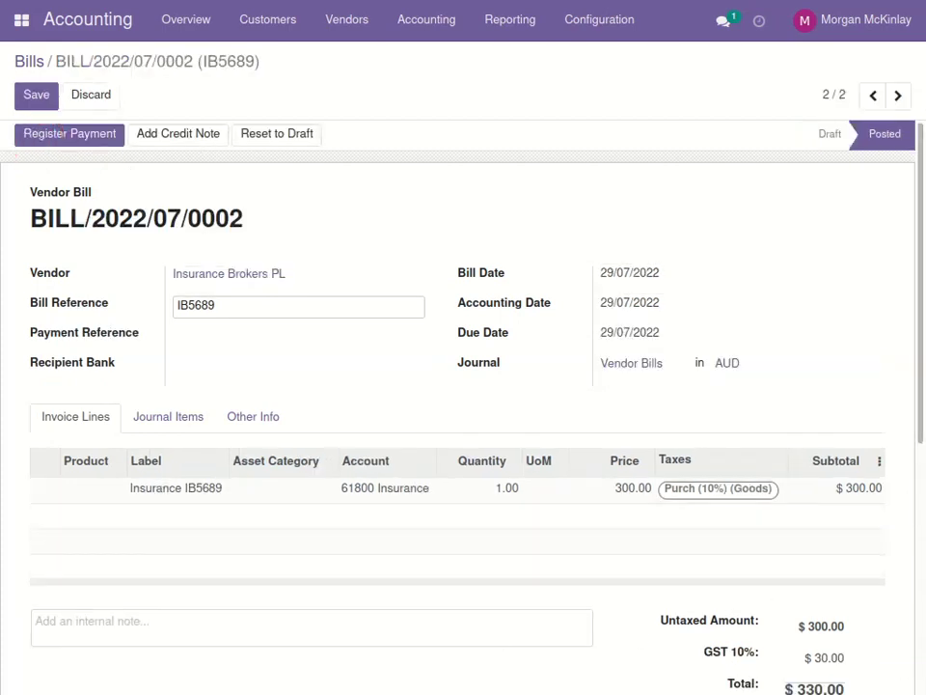
Step: Check the posted bill's attachments area and register a $330.00 payment from the Bank journal, Manual method, dated 29/07/2022 with memo IB5689
drag(916, 352, 909, 581)
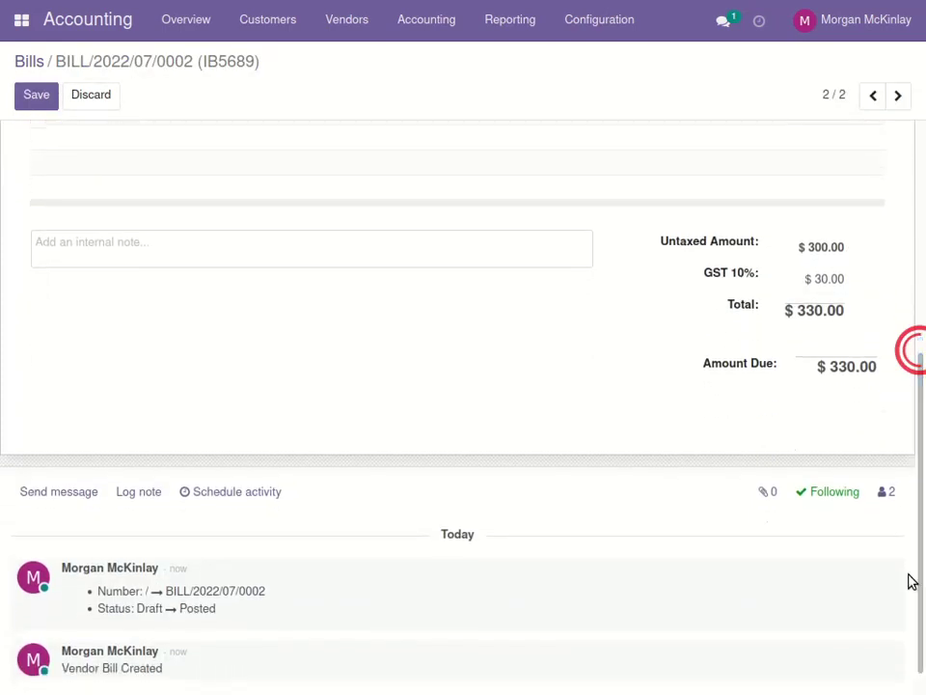
click(763, 491)
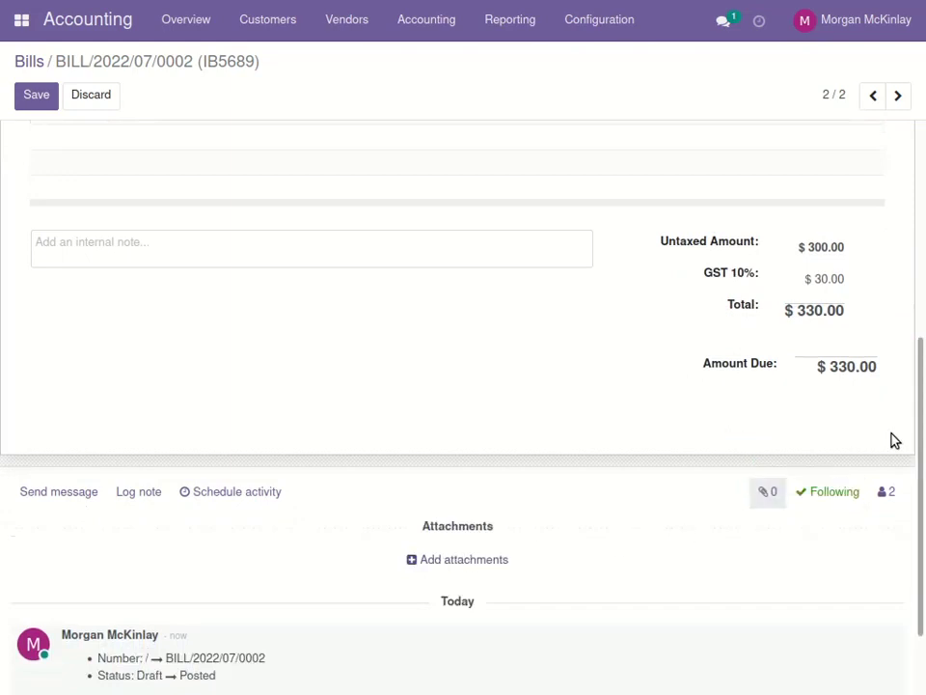
scroll(911, 542, up, 8)
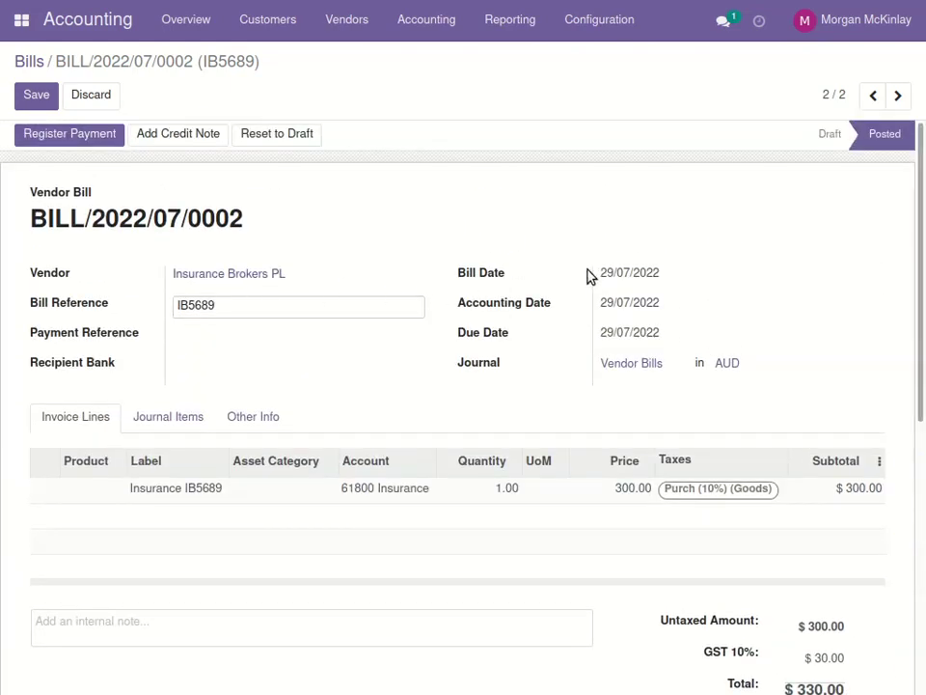
click(76, 139)
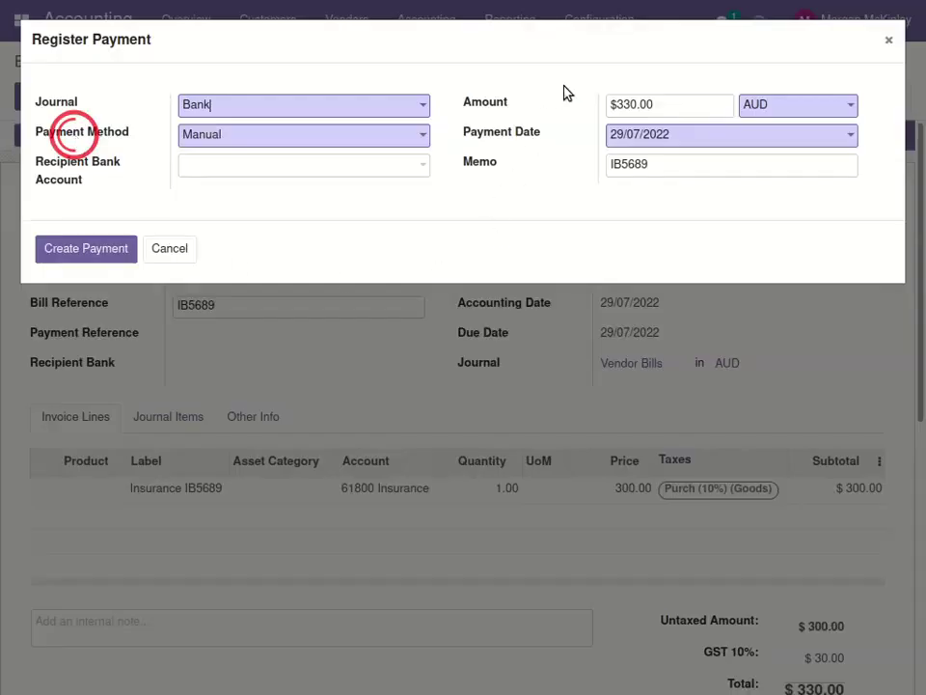
click(90, 250)
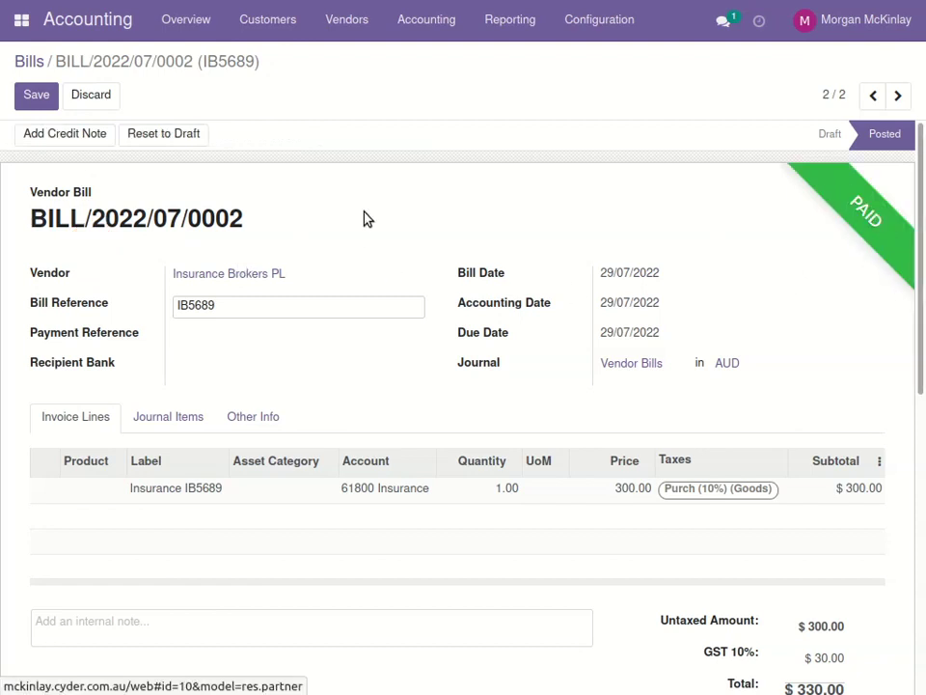
Step: Show the Payment Status column in the vendor bills list to review both bills, and return to the accounting overview
click(333, 21)
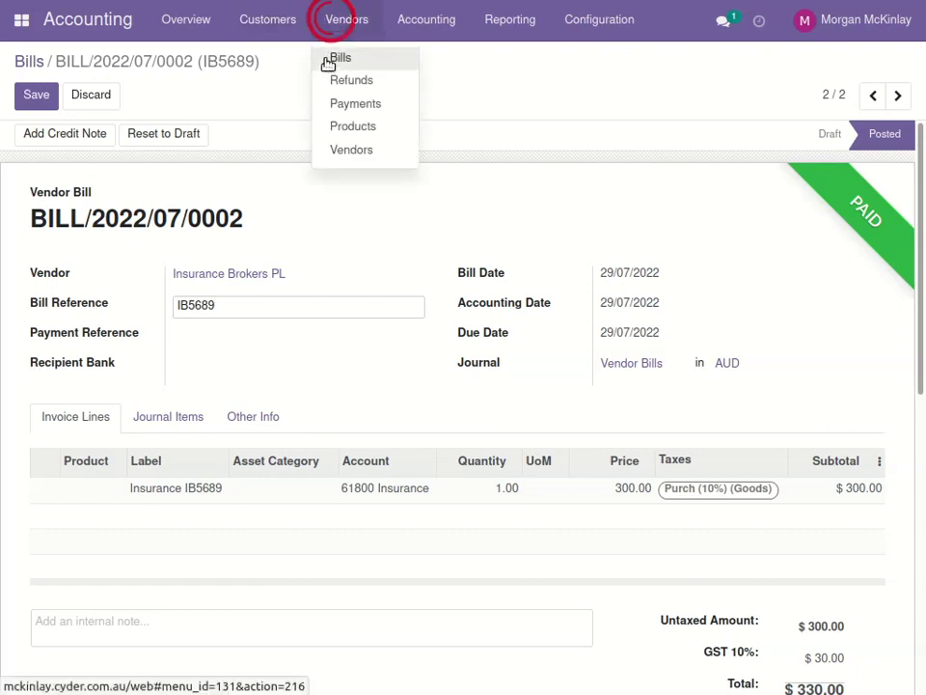
click(327, 60)
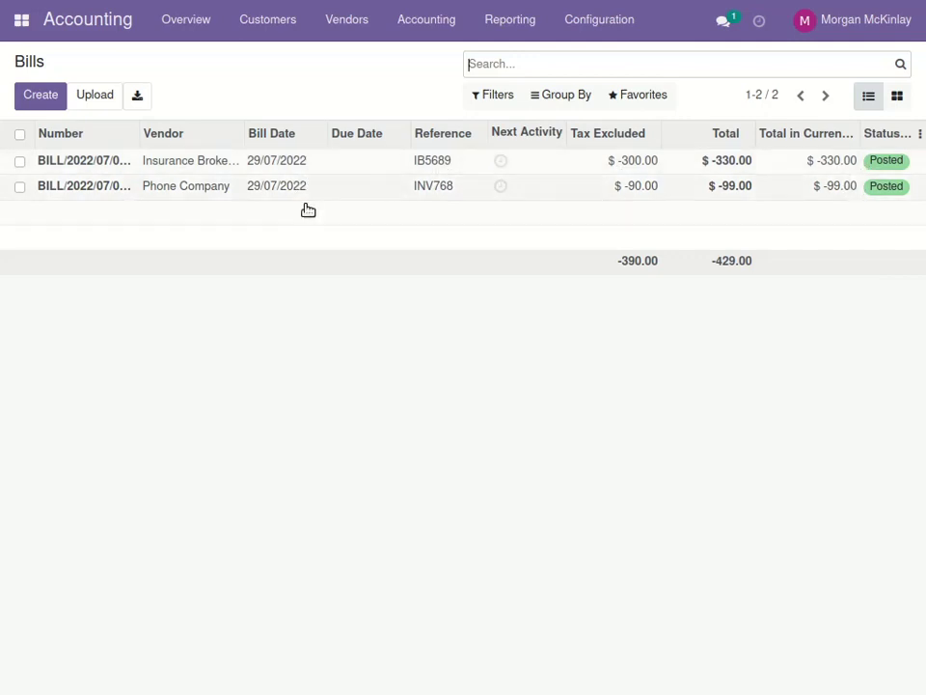
click(919, 135)
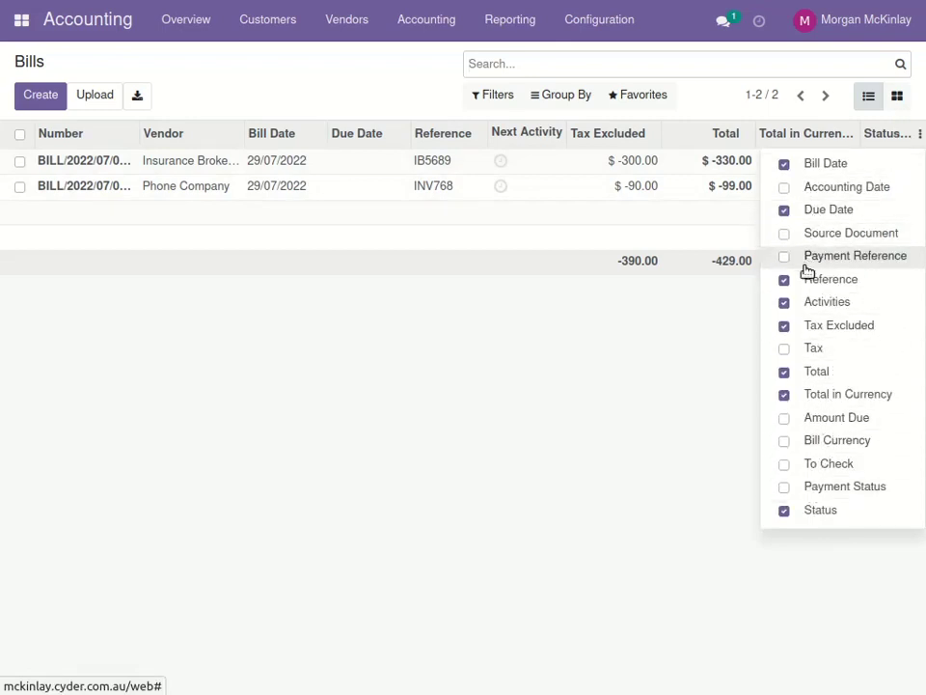
click(786, 490)
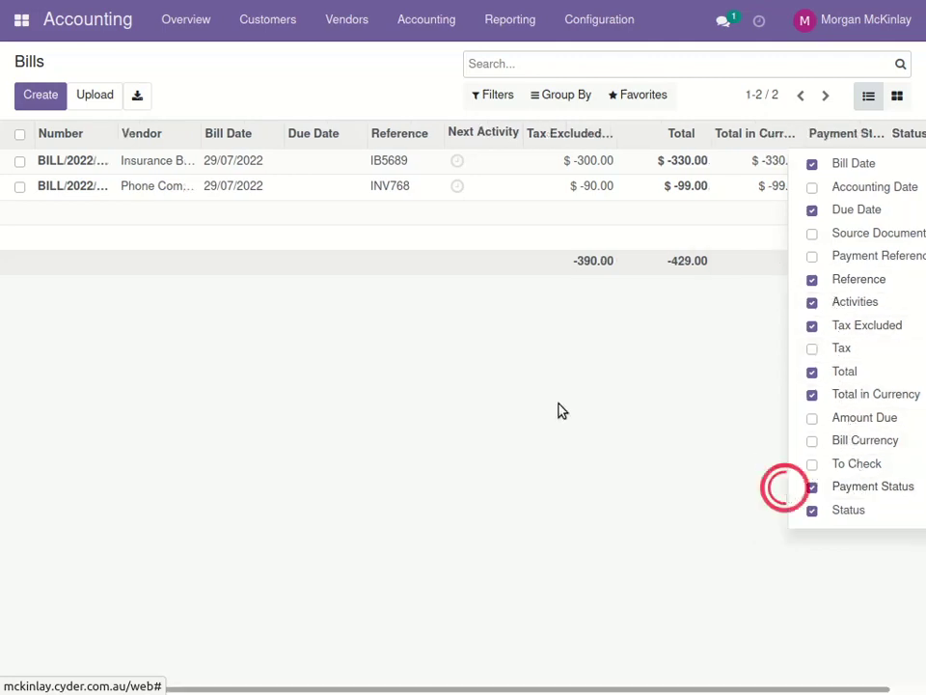
click(653, 440)
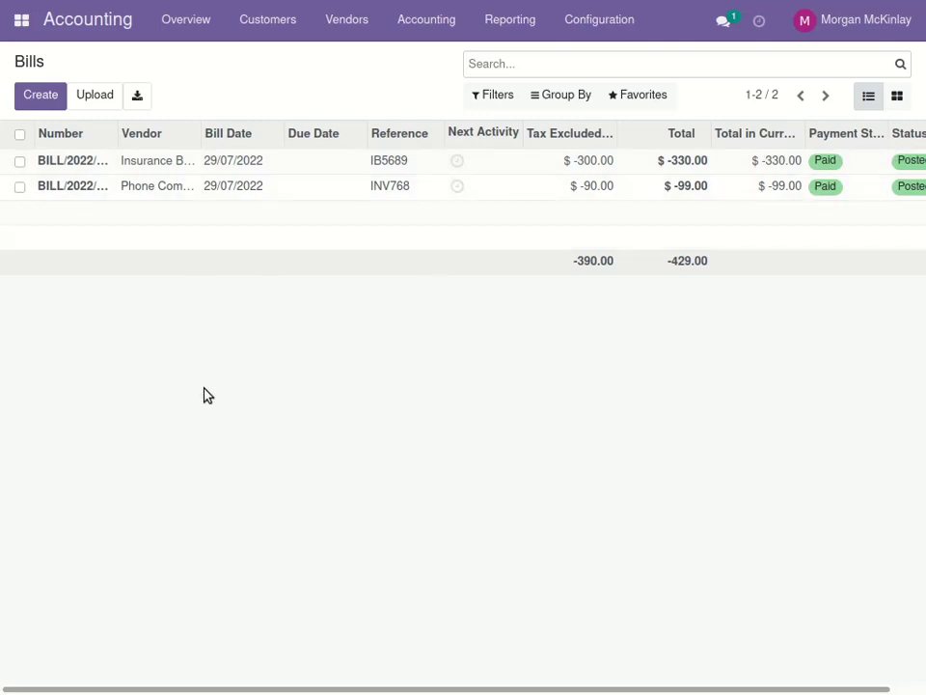
click(174, 27)
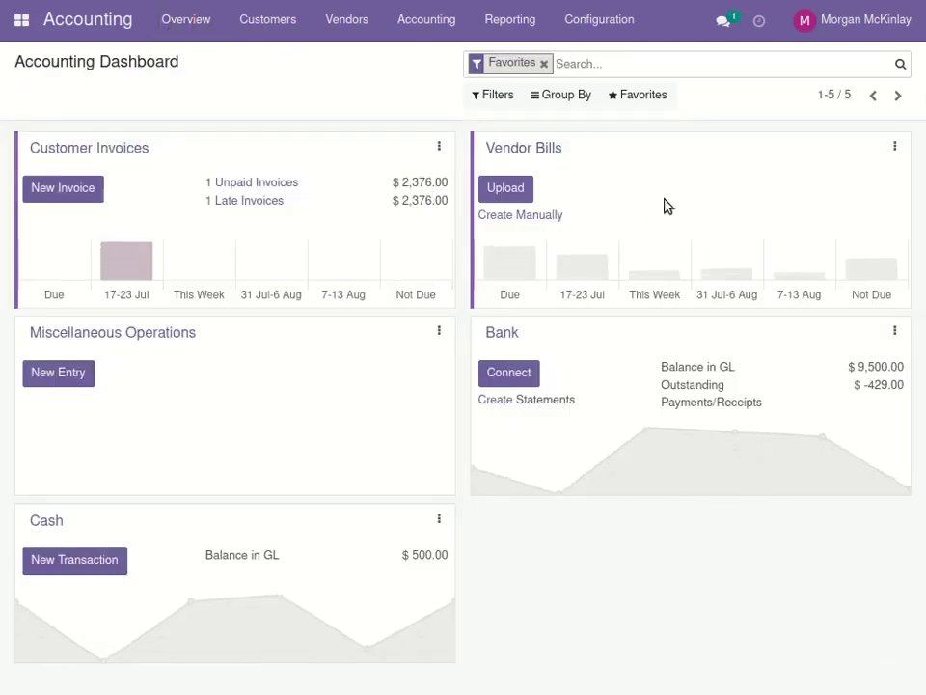